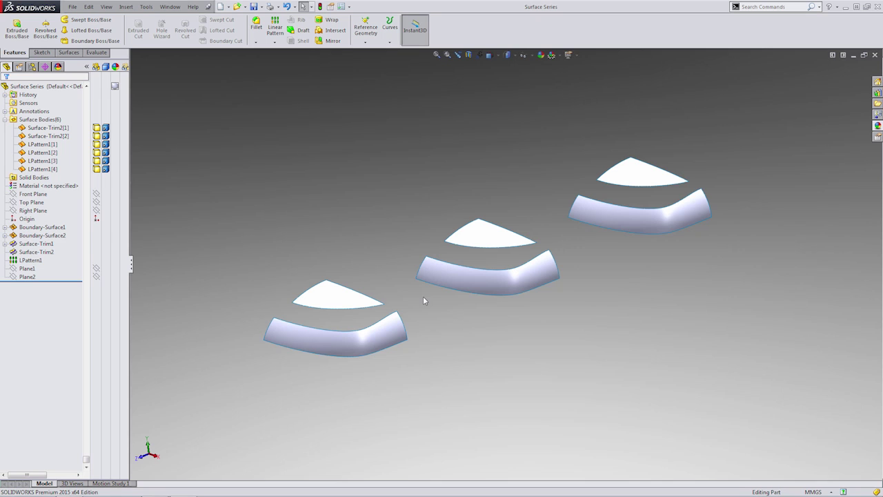
click(322, 333)
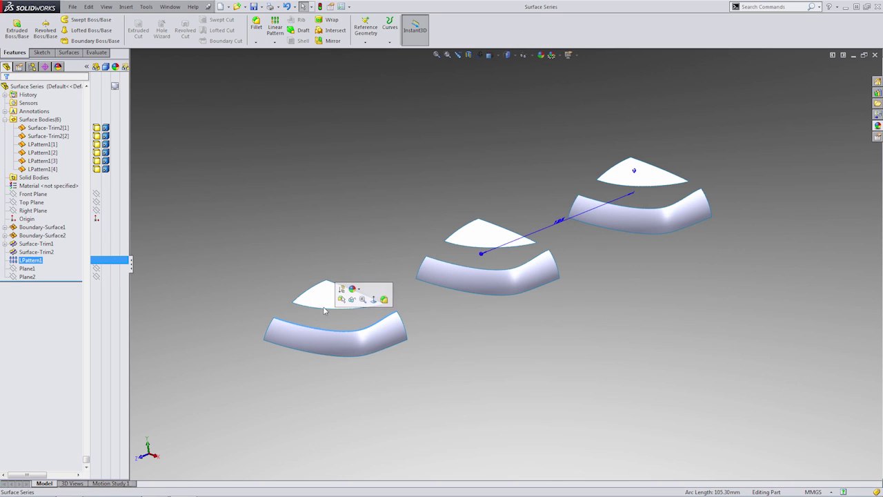
key(Escape)
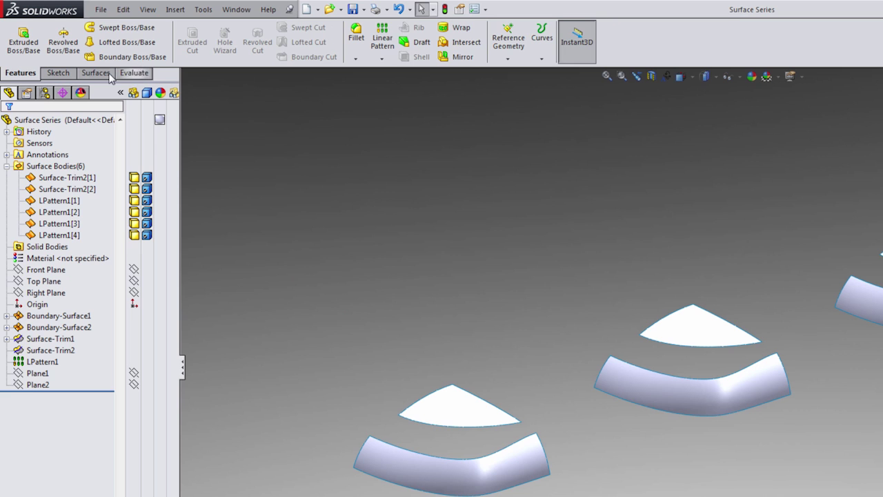
Start a boundary surface bridging the gap in the first surface pair, using the two facing edges as Direction 1 curves.
click(95, 73)
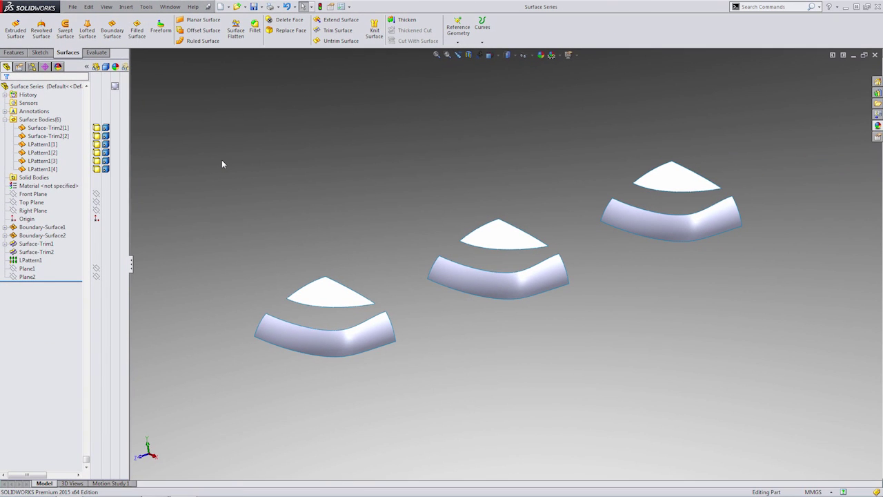
scroll(330, 340, down, 2)
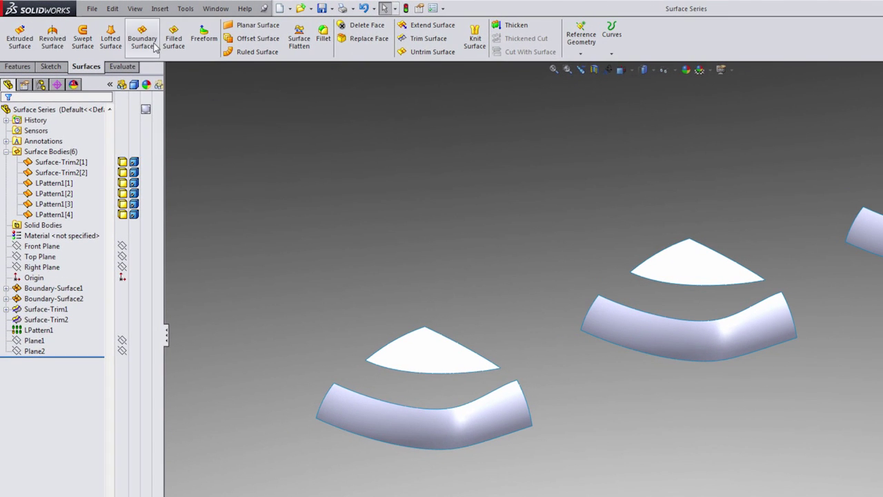
click(143, 40)
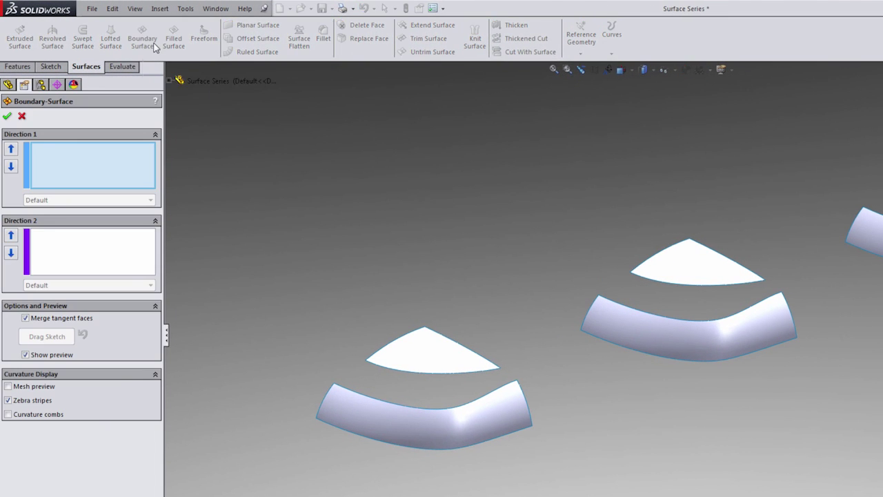
click(345, 392)
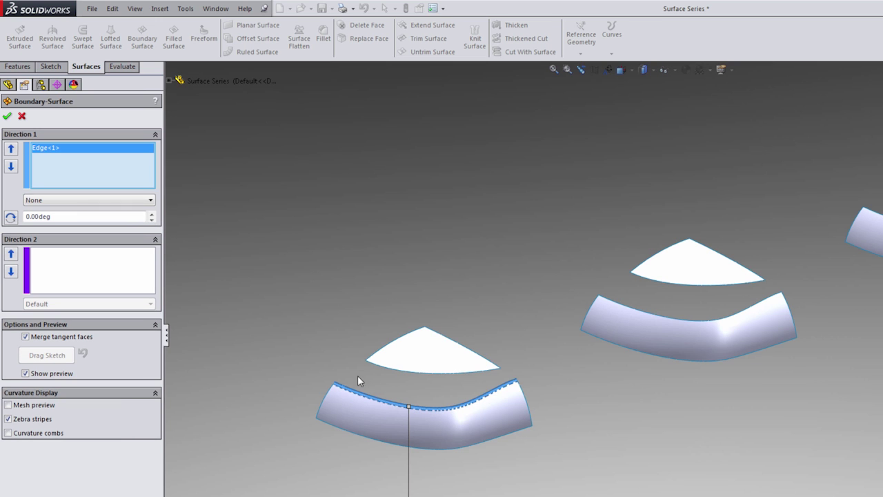
click(372, 363)
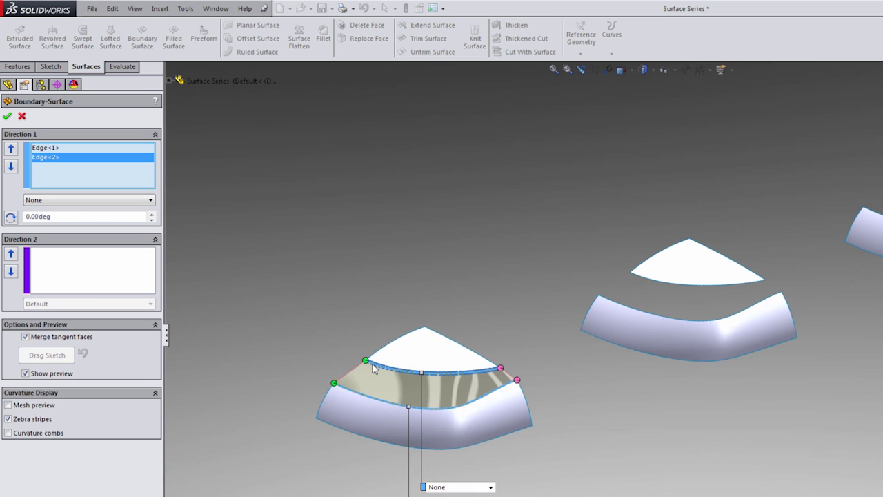
Set the tangent type of both Direction 1 edges of the boundary surface to Curvature To Face.
middle_drag(416, 386, 363, 338)
scroll(363, 338, down, 2)
scroll(363, 337, up, 3)
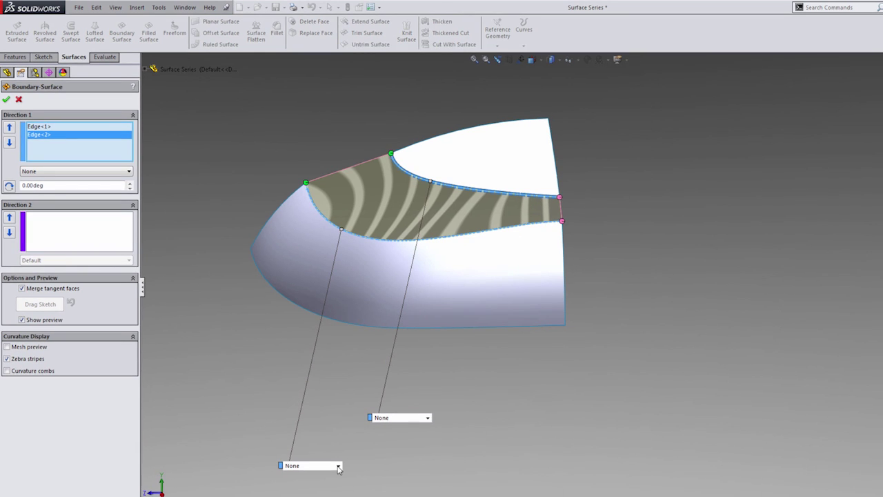
click(338, 466)
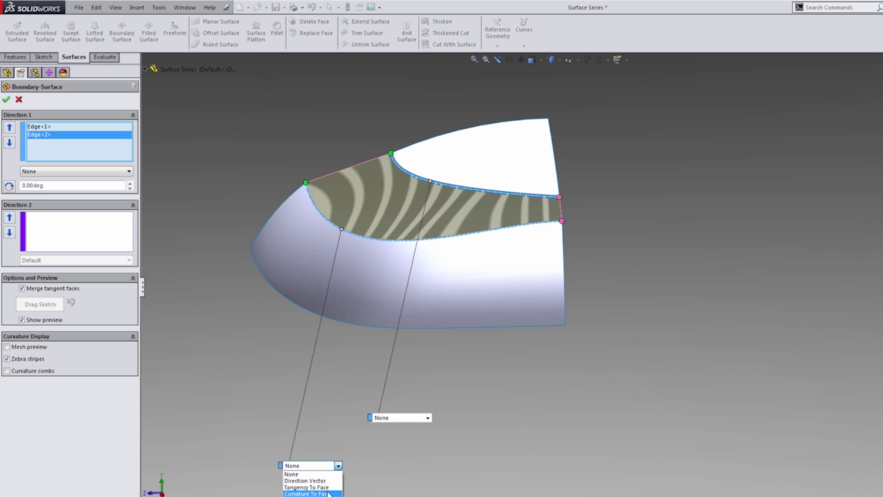
click(328, 493)
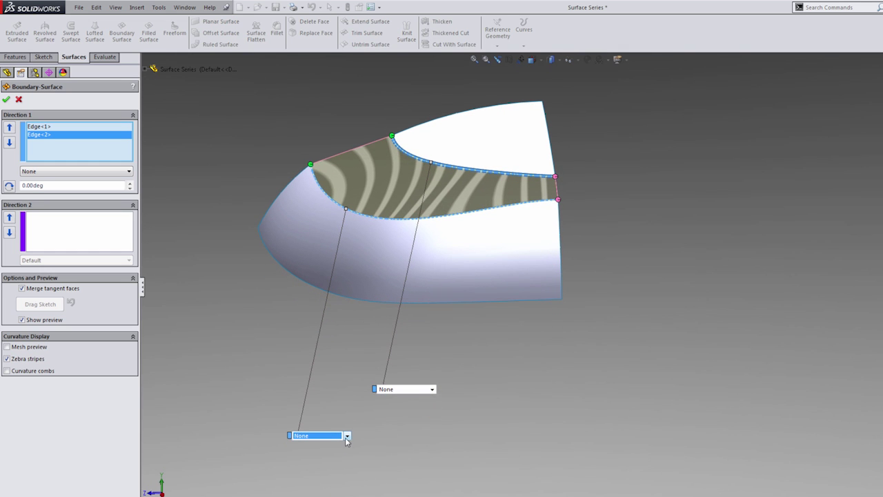
click(346, 436)
click(332, 466)
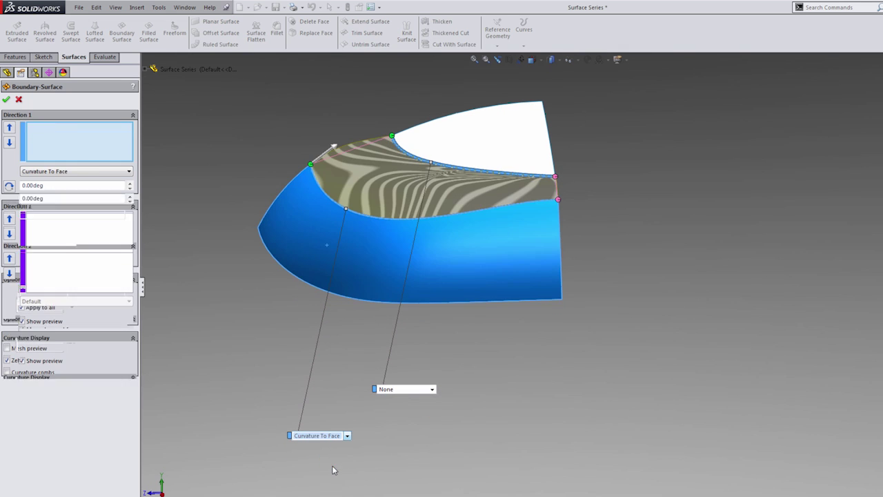
click(433, 391)
click(416, 418)
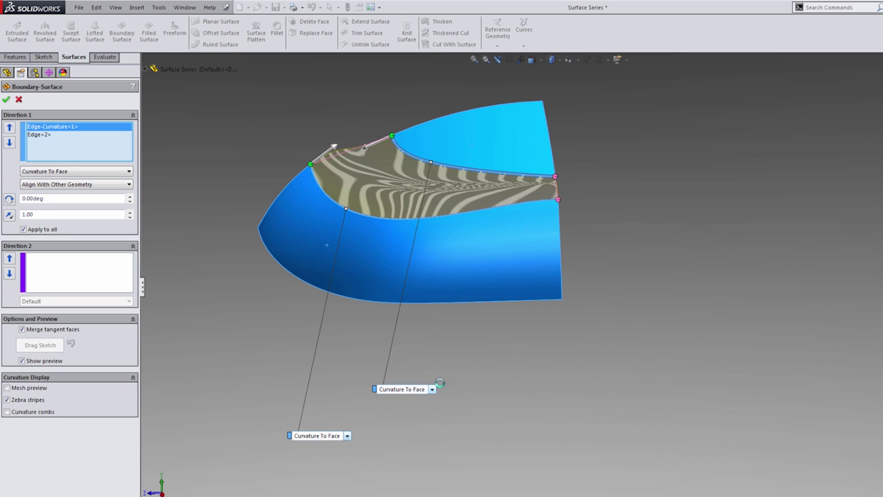
Examine the zebra stripes on the boundary surface preview from several angles and review the available tangent types.
middle_drag(480, 367, 334, 166)
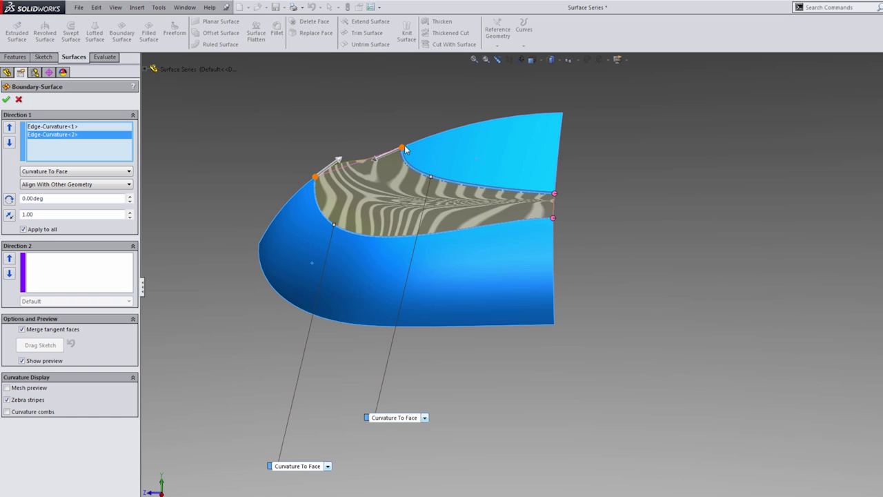
middle_drag(405, 149, 321, 138)
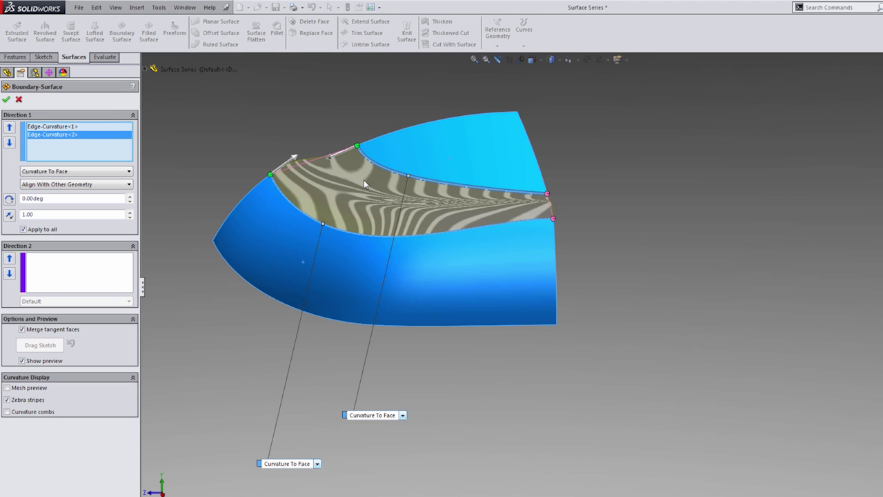
mouse_move(417, 131)
middle_down()
mouse_move(325, 190)
mouse_move(228, 179)
mouse_move(217, 146)
middle_up()
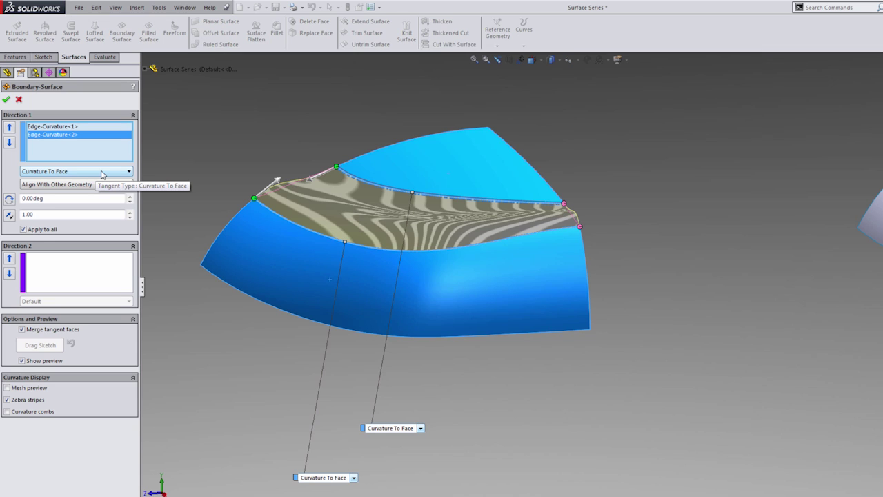
click(102, 173)
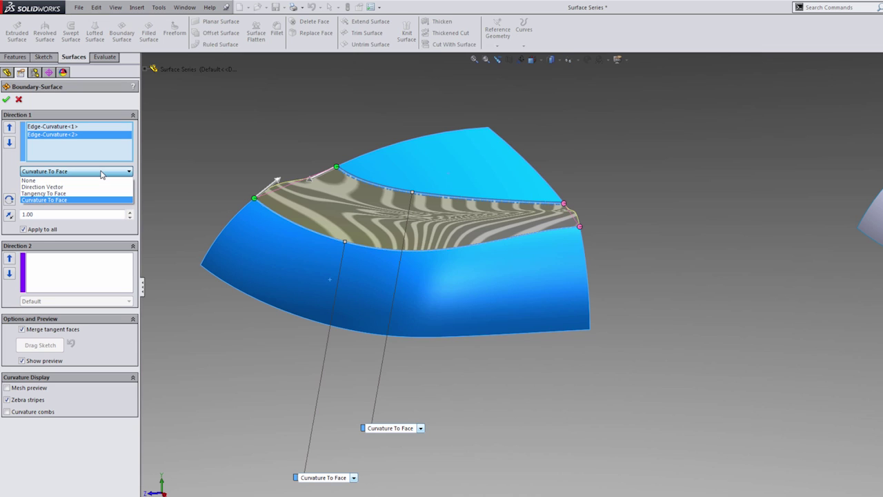
click(52, 173)
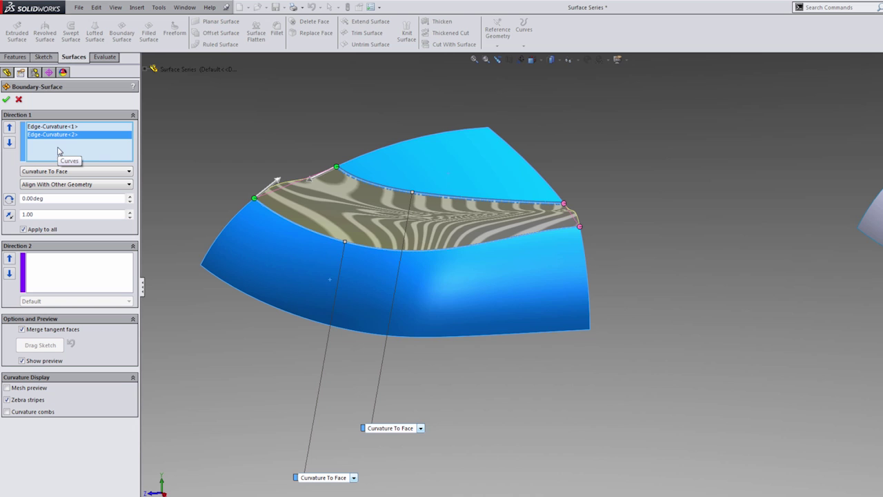
key(Up)
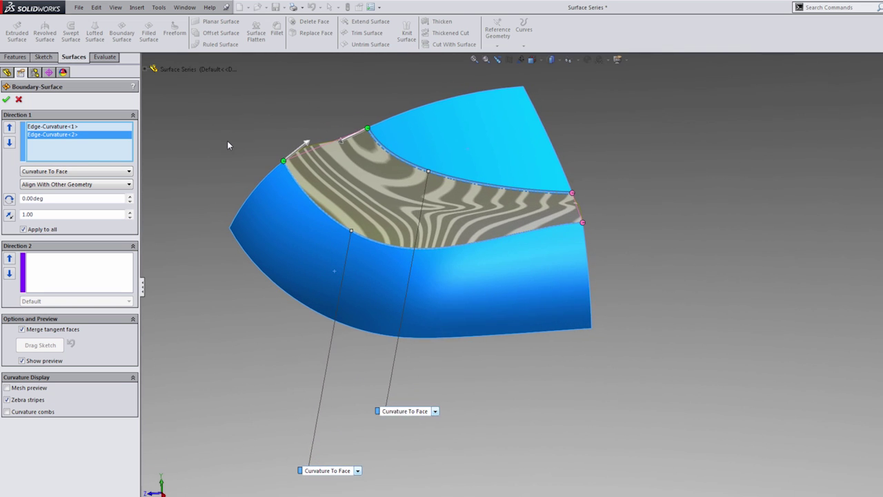
Turn on the curvature combs and mesh preview for the boundary surface.
click(43, 411)
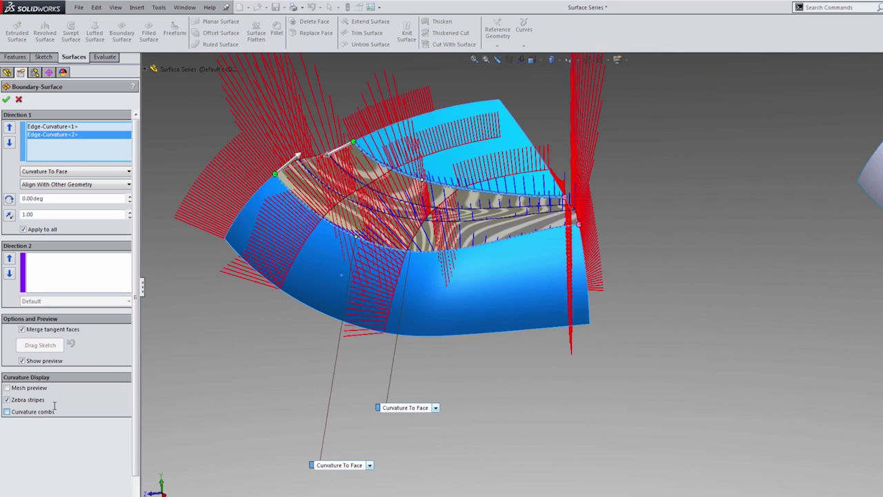
key(Right)
key(Left)
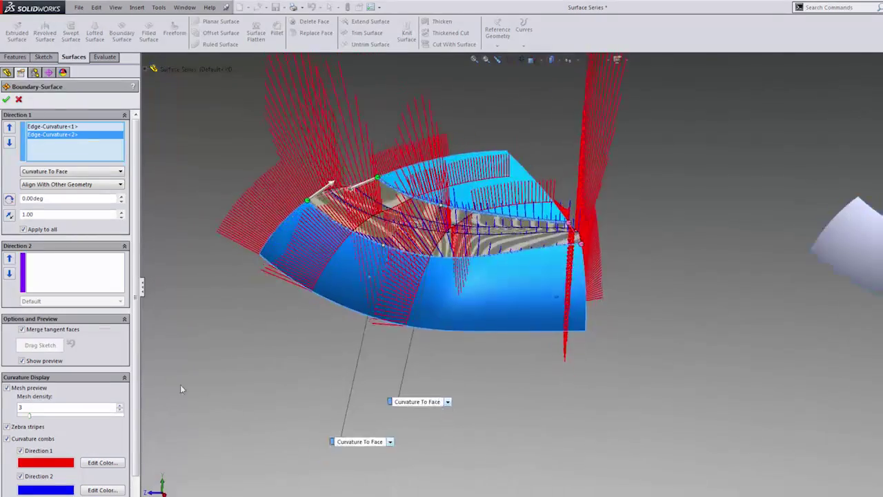
key(Left)
key(Right)
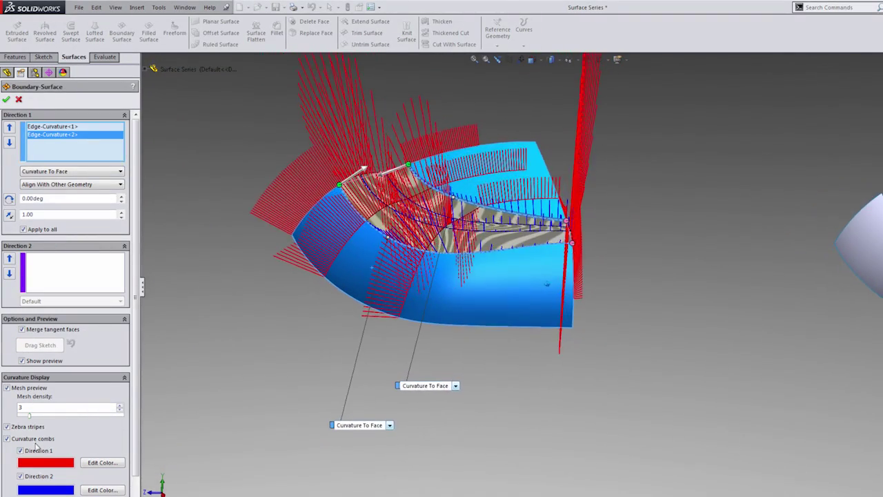
Hide the curvature combs and set the mesh preview density to 9.
click(37, 441)
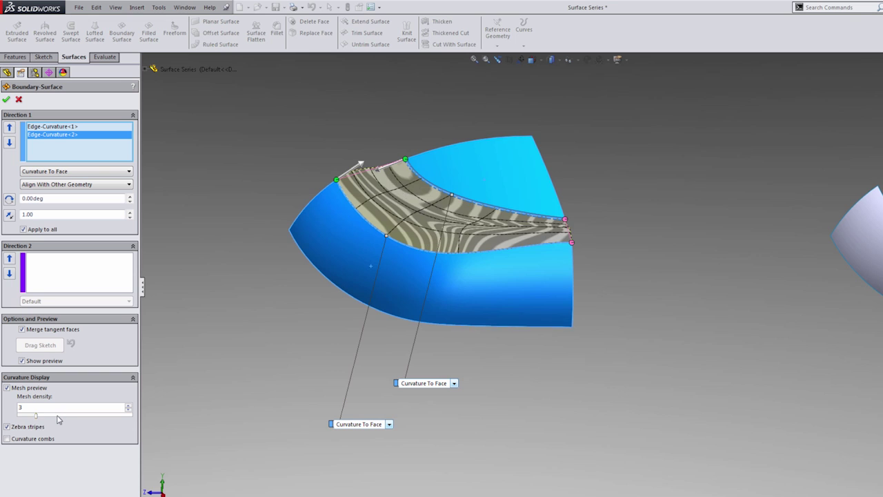
drag(29, 414, 66, 419)
key(Left)
key(Left)
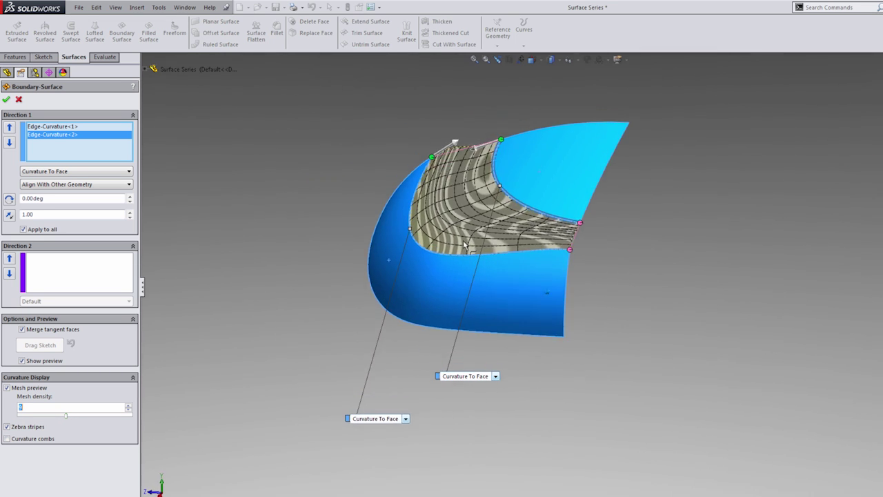
key(Down)
middle_drag(465, 255, 476, 247)
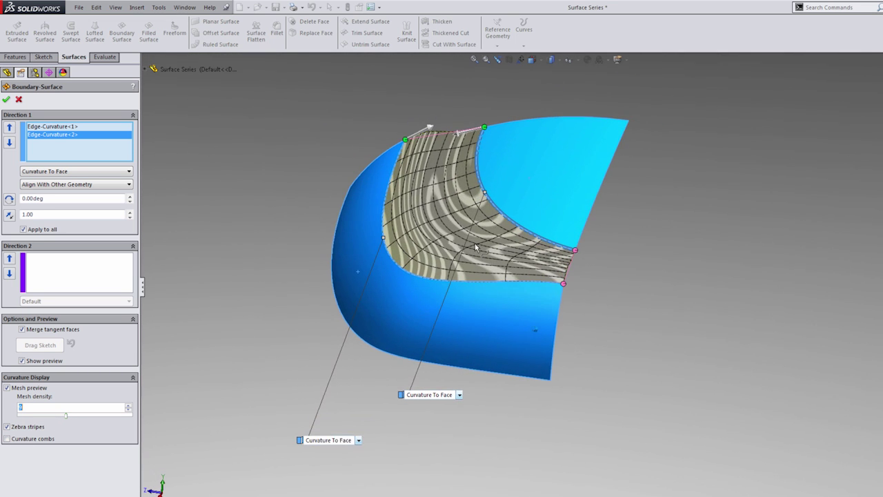
Show the curvature combs again and reduce their scale to 2.
click(25, 443)
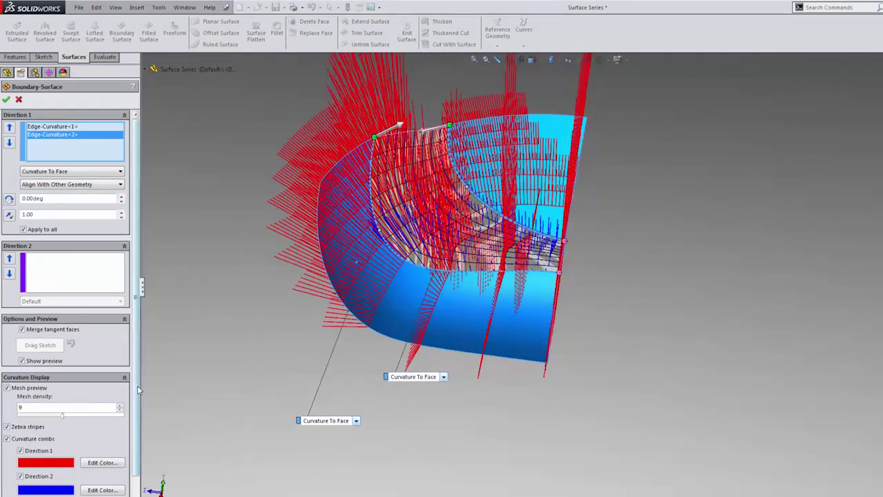
drag(138, 390, 137, 425)
drag(47, 481, 18, 485)
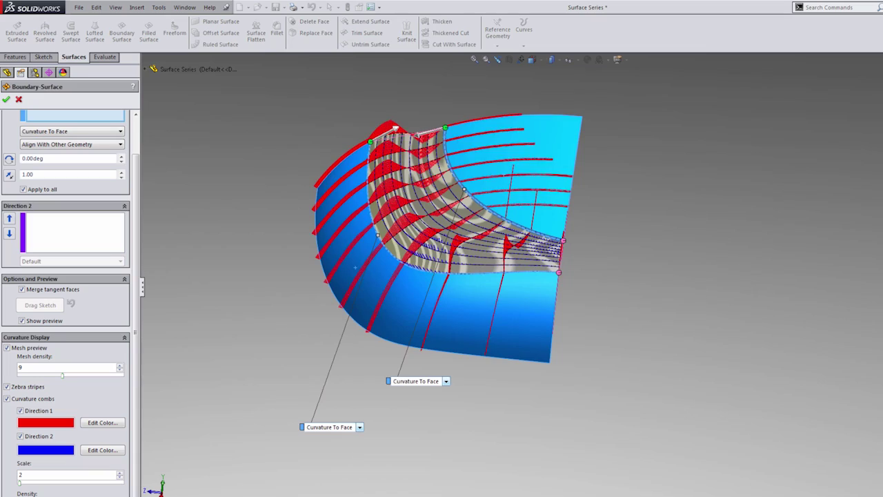
Examine the curvature combs up close where the boundary surface meets the two neighbouring faces.
middle_drag(414, 155, 430, 165)
scroll(430, 157, down, 2)
scroll(432, 158, down, 2)
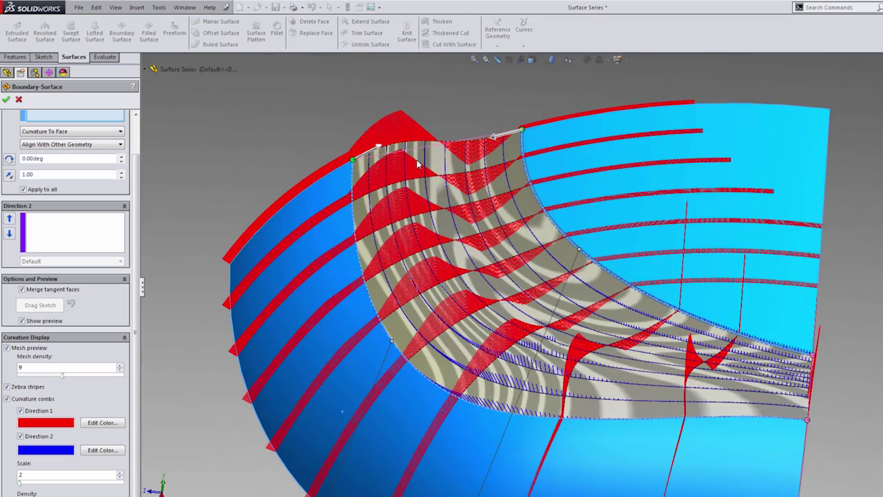
middle_drag(295, 189, 262, 236)
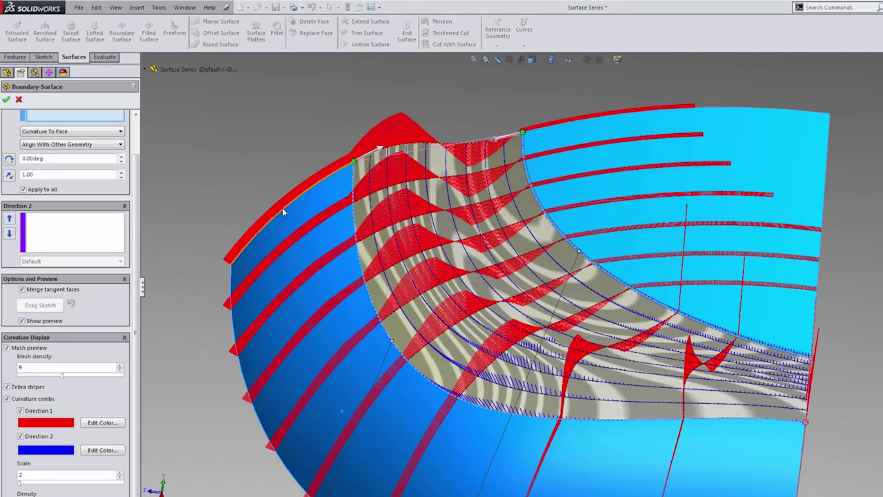
mouse_move(259, 231)
middle_down()
mouse_move(266, 234)
mouse_move(240, 236)
mouse_move(247, 224)
middle_up()
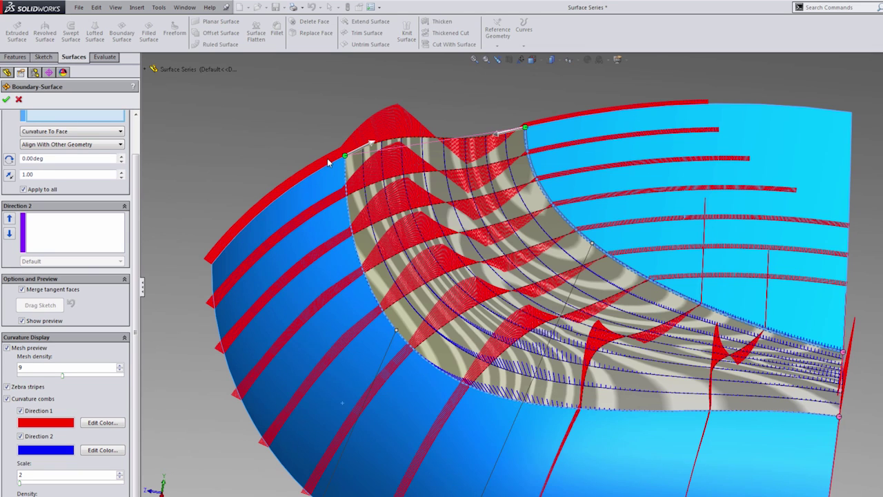
middle_drag(331, 160, 335, 160)
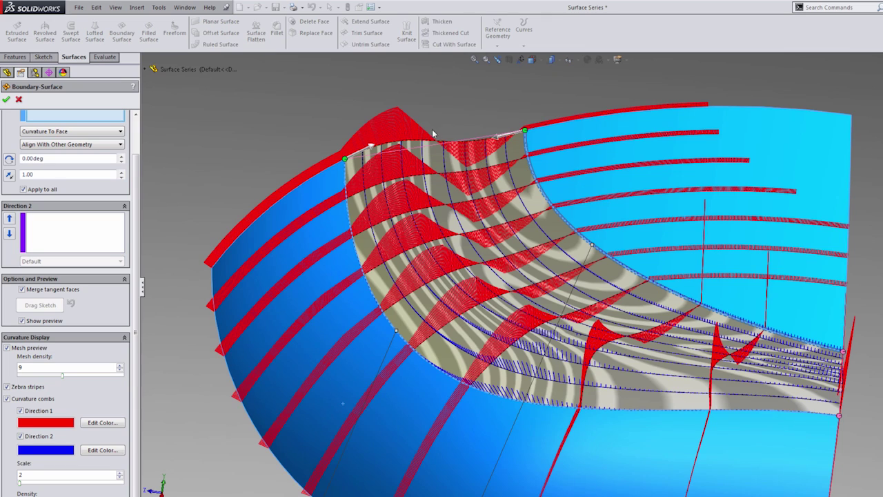
Set the tangent length of the boundary surface to 1.2 with Apply to all active, and inspect the curvature combs.
middle_drag(541, 123, 60, 178)
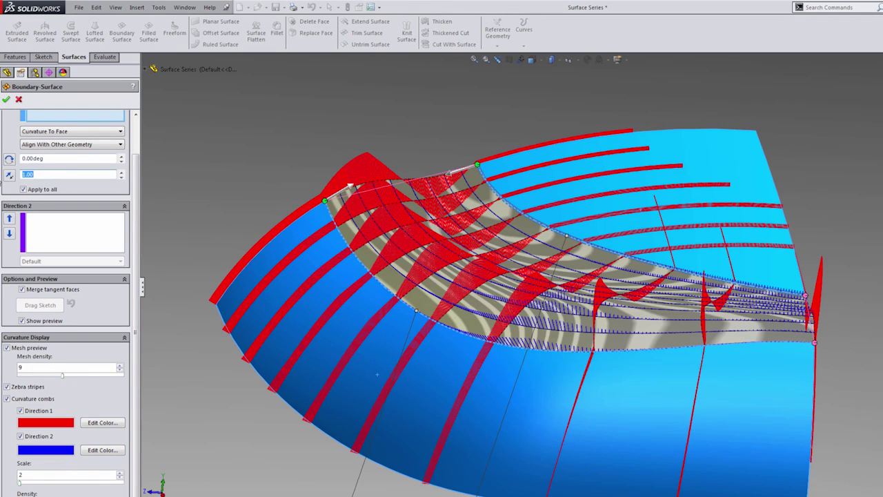
text(1.2)
key(Return)
middle_drag(304, 167, 284, 167)
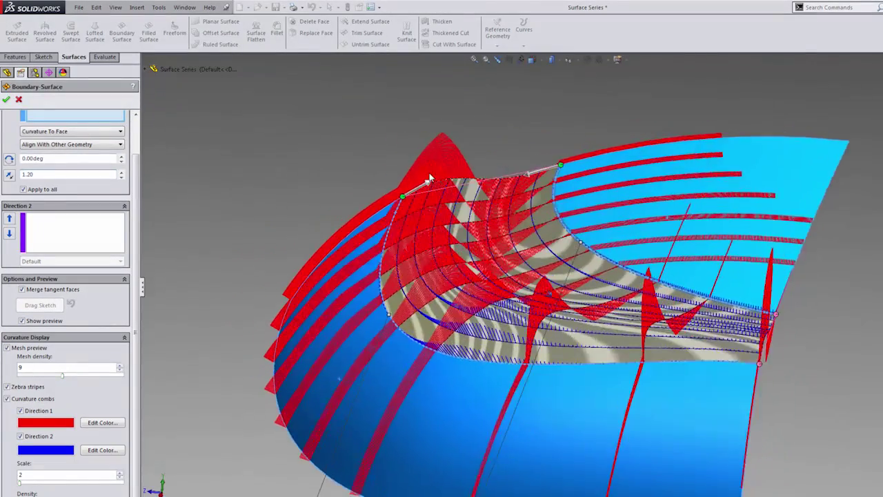
middle_drag(429, 163, 345, 166)
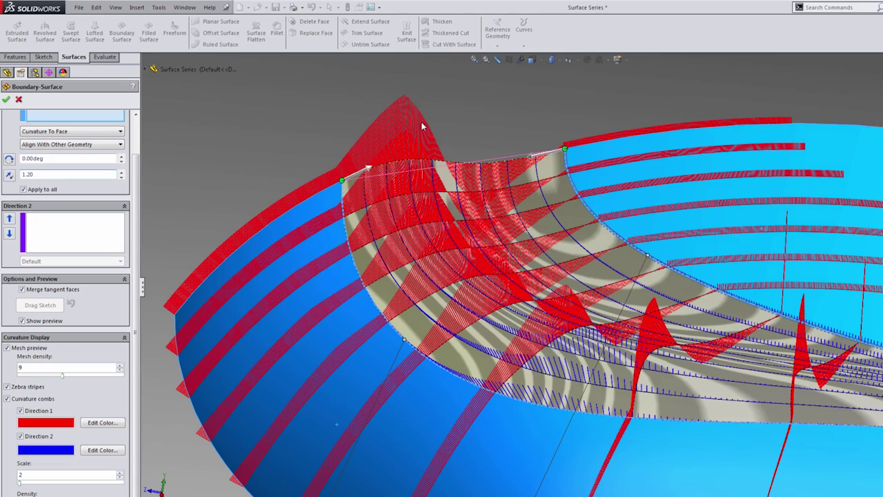
Restore the tangent length of the boundary surface to 1.00.
middle_drag(530, 171, 429, 148)
middle_drag(482, 178, 460, 193)
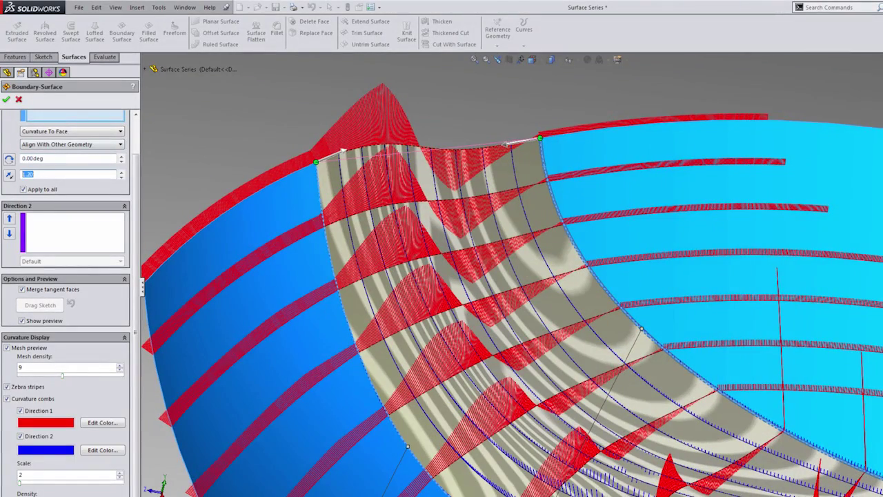
key(Return)
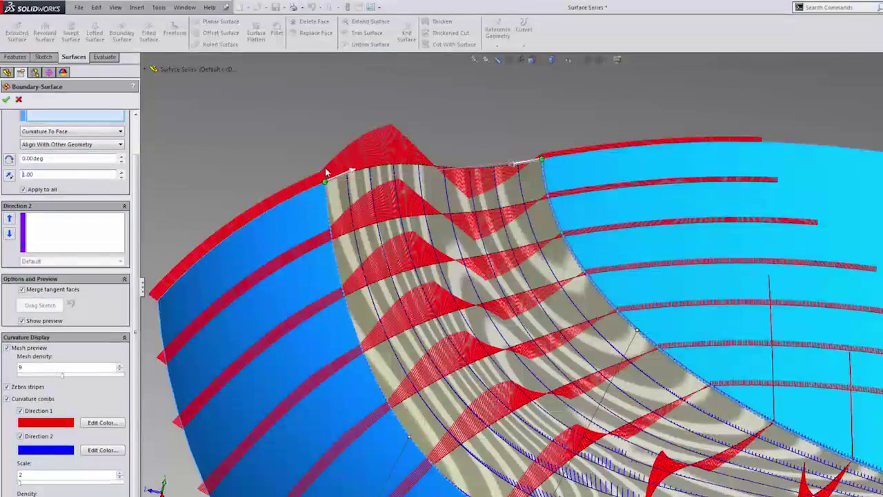
Review the curvature combs across the whole boundary surface and accept the surface with a tangent length of 1.00.
scroll(465, 127, up, 2)
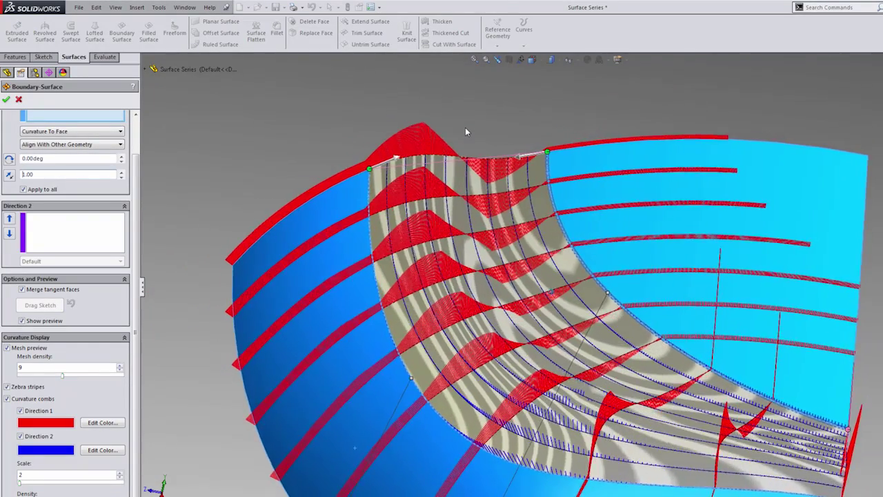
scroll(452, 269, down, 3)
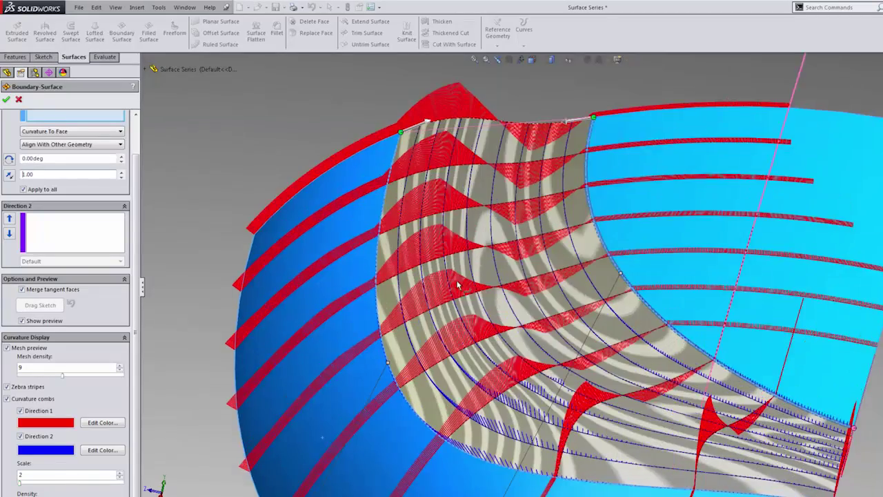
middle_drag(473, 274, 441, 274)
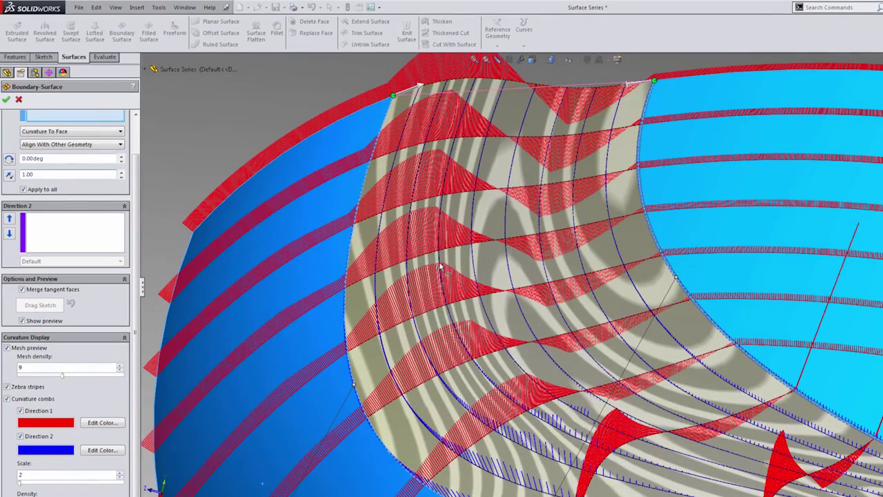
scroll(447, 269, up, 5)
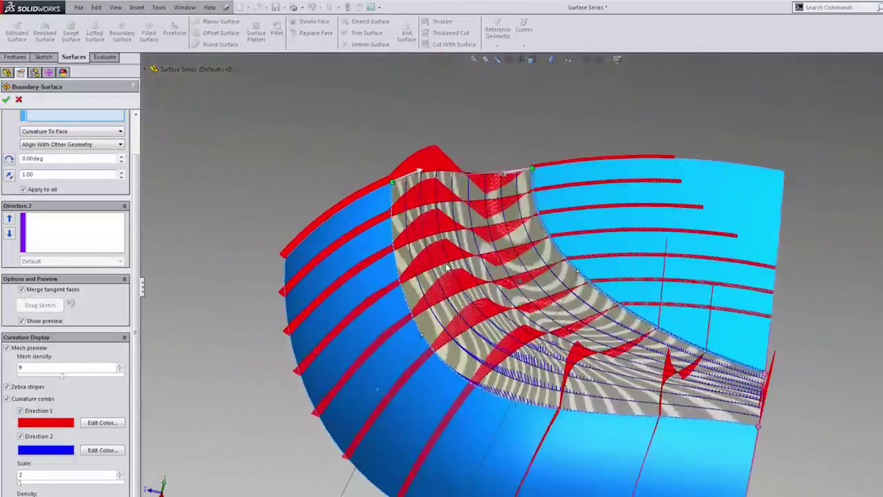
middle_drag(446, 266, 448, 274)
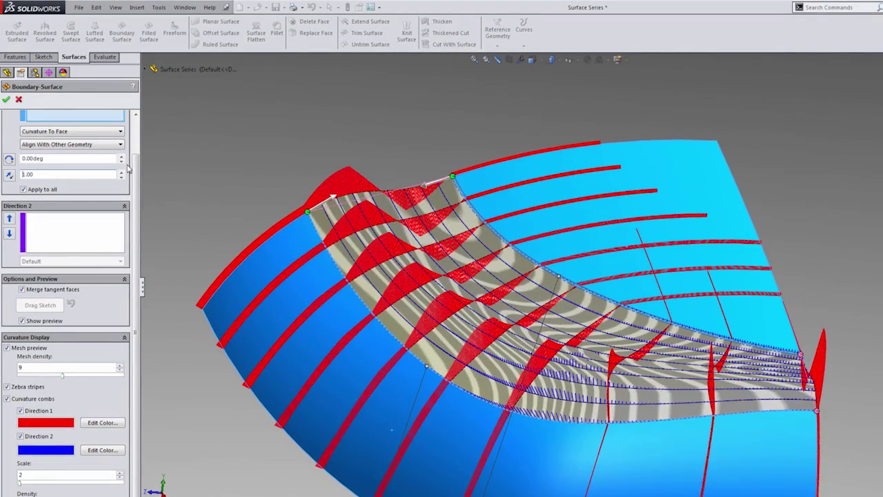
scroll(137, 178, up, 2)
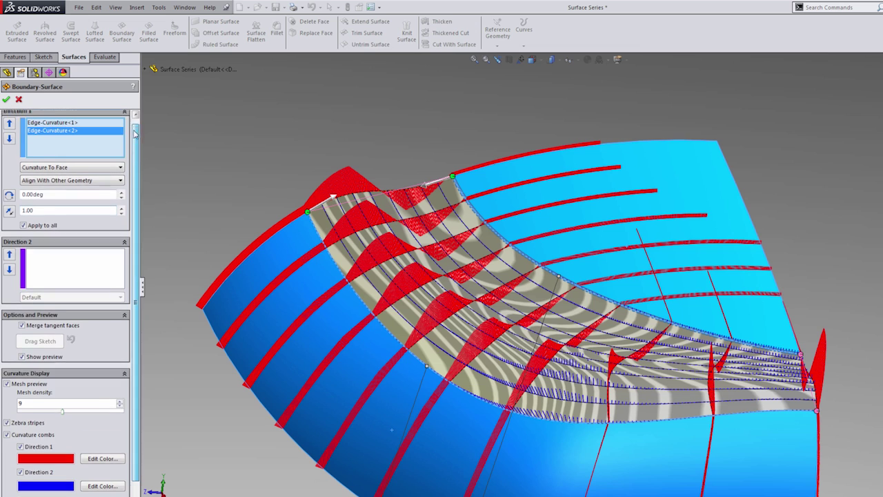
click(76, 127)
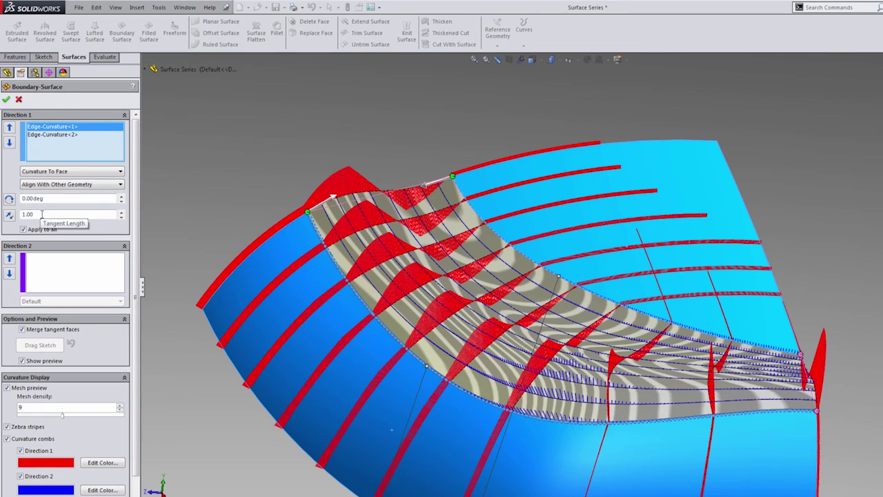
drag(42, 214, 20, 215)
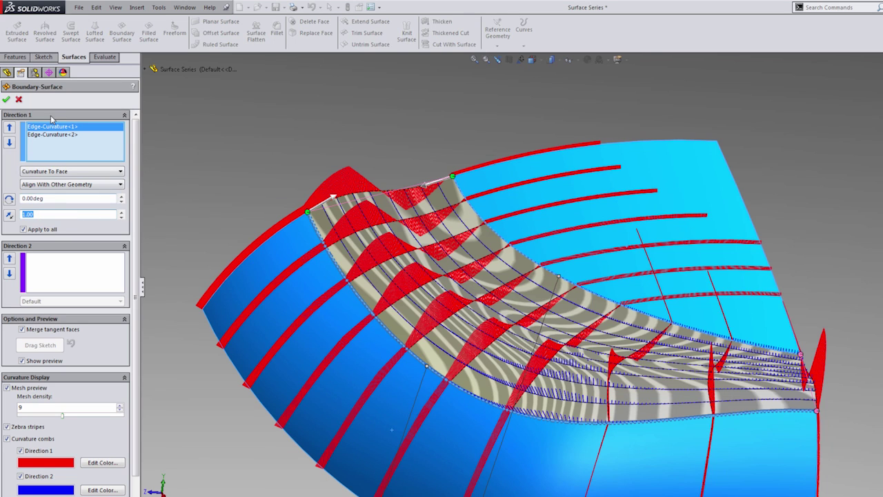
click(6, 100)
click(233, 103)
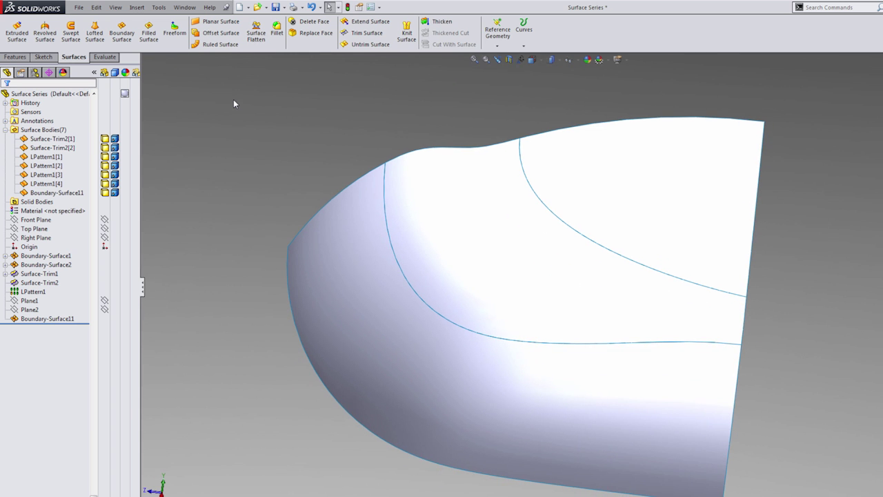
Apply the black car paint appearance to the entire Surface Series part.
click(124, 93)
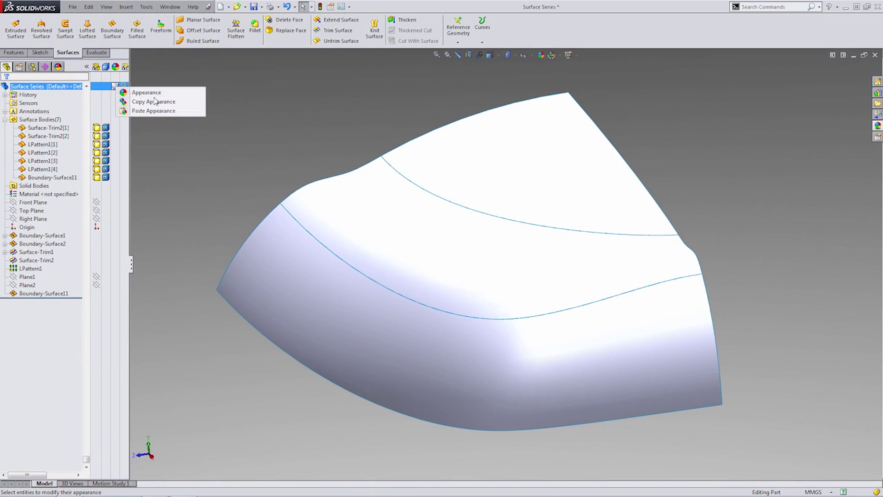
click(148, 93)
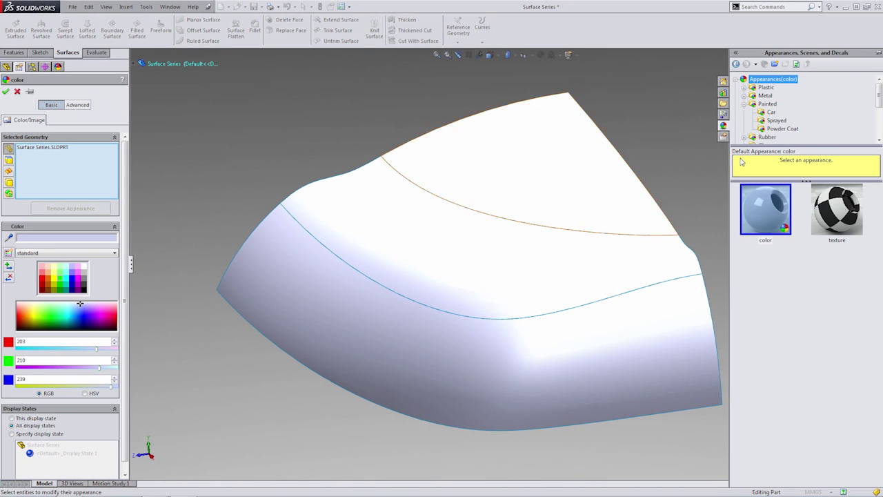
click(770, 112)
click(766, 207)
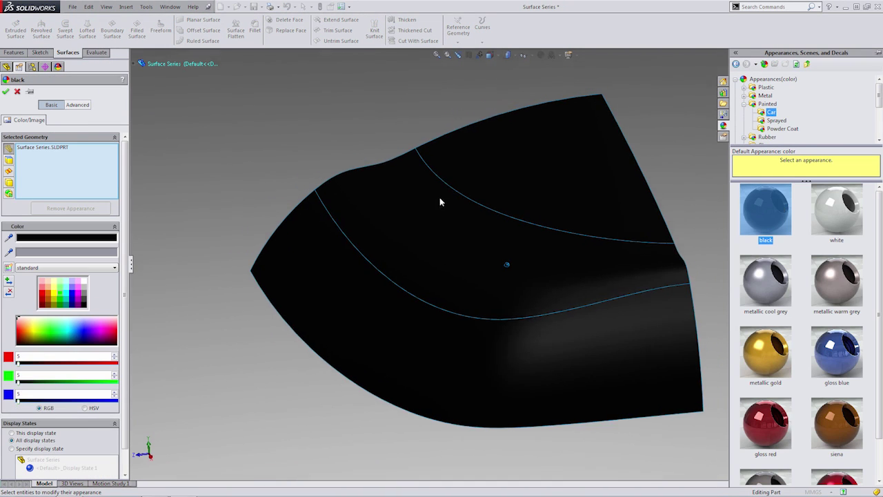
middle_drag(439, 197, 364, 189)
click(6, 91)
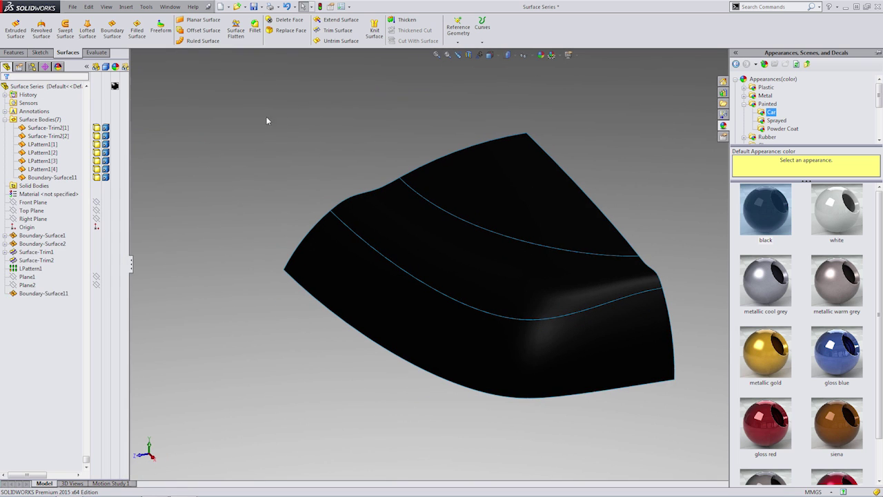
Turn on RealView Graphics and rotate the part to see how its highlights move across the surfaces.
click(570, 55)
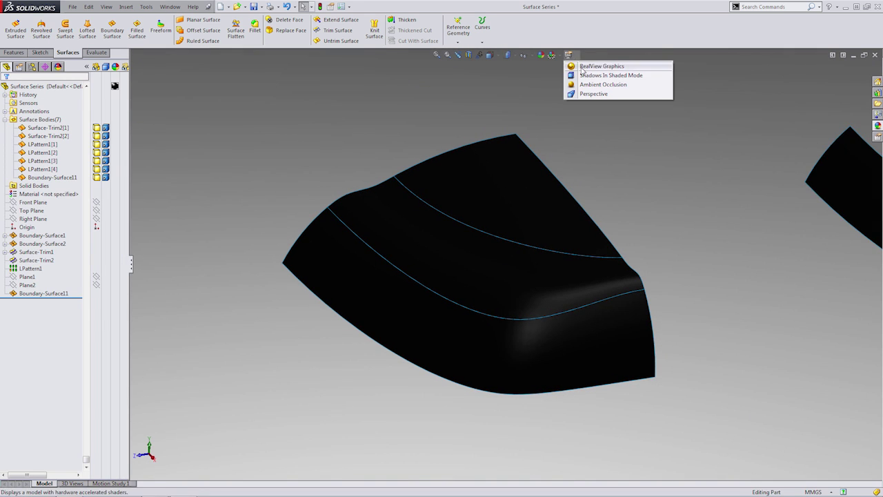
click(588, 66)
key(Left)
key(Left)
key(Left)
key(Left)
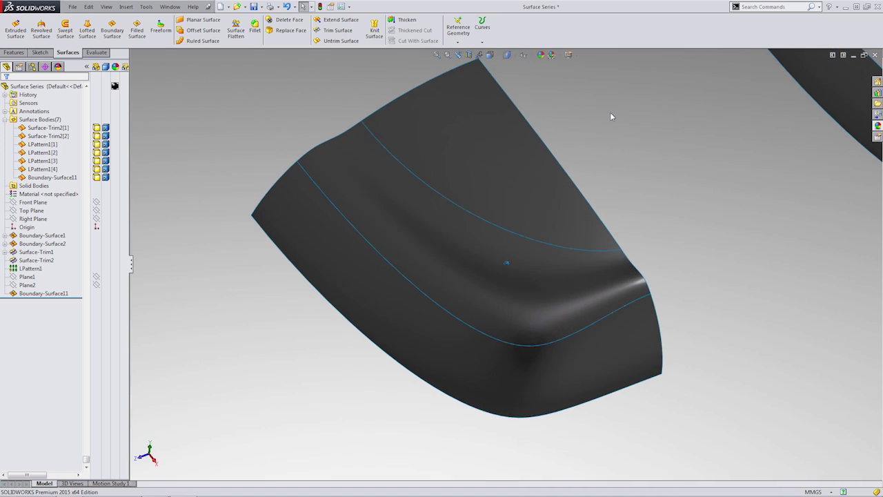
key(Left)
key(Left)
key(Left)
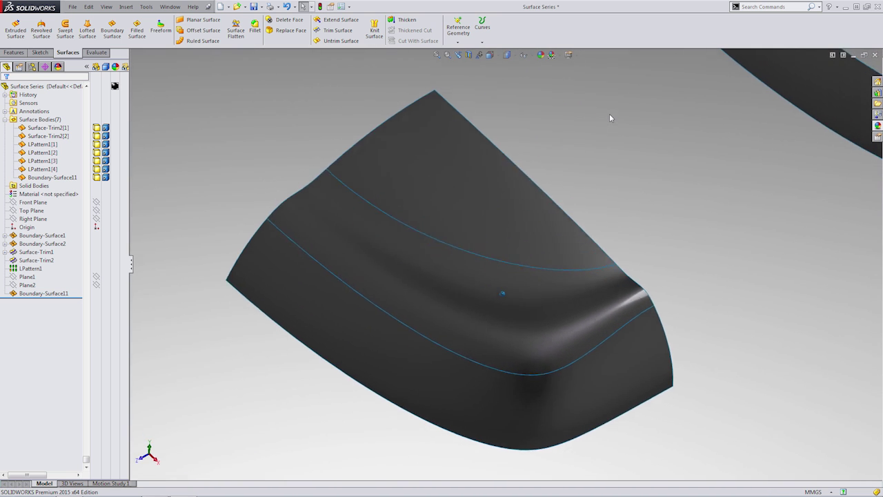
Examine the highlights at the rounded corner, selecting the boundary surface and its lower neighbouring face, and clear the selection.
scroll(545, 358, down, 5)
scroll(540, 358, down, 3)
middle_drag(539, 354, 514, 263)
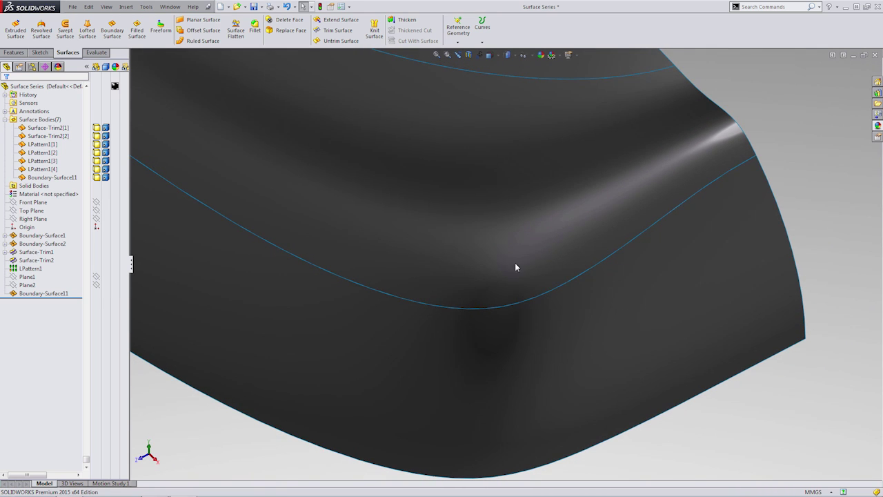
click(510, 269)
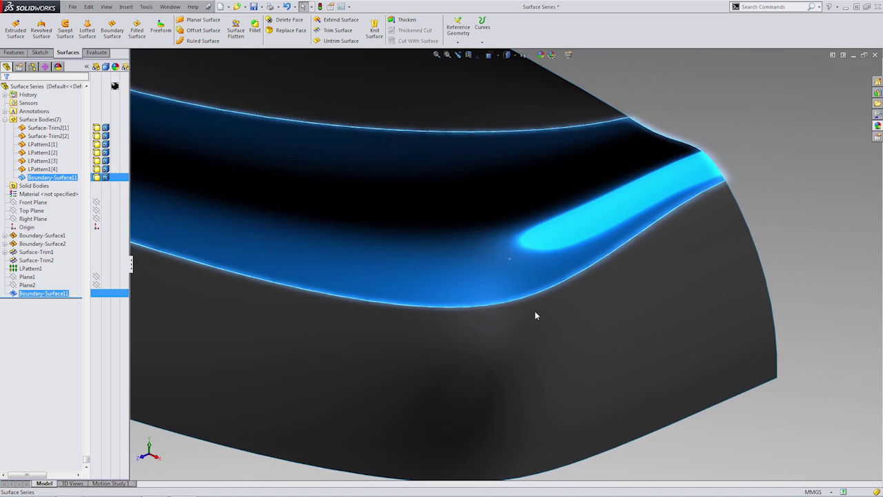
click(534, 311)
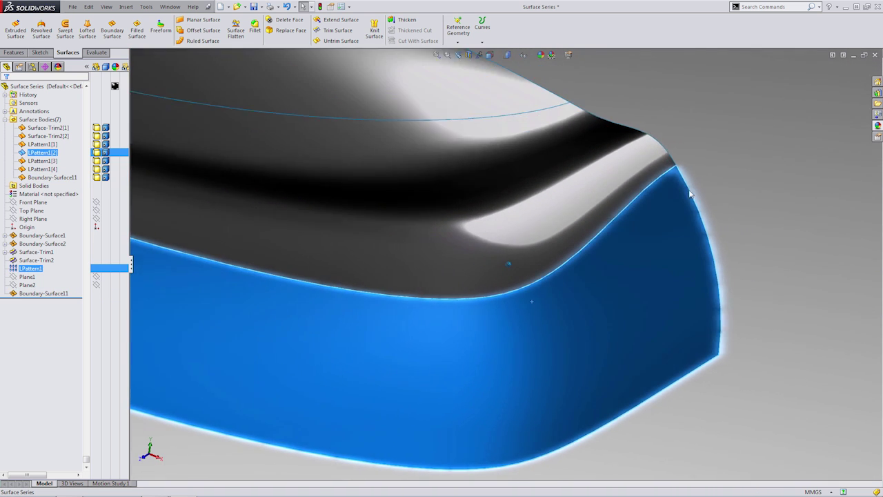
click(619, 95)
Apply the Light Cards scene and inspect how the reflections cross the lower edge of the boundary surface at the corner.
click(555, 57)
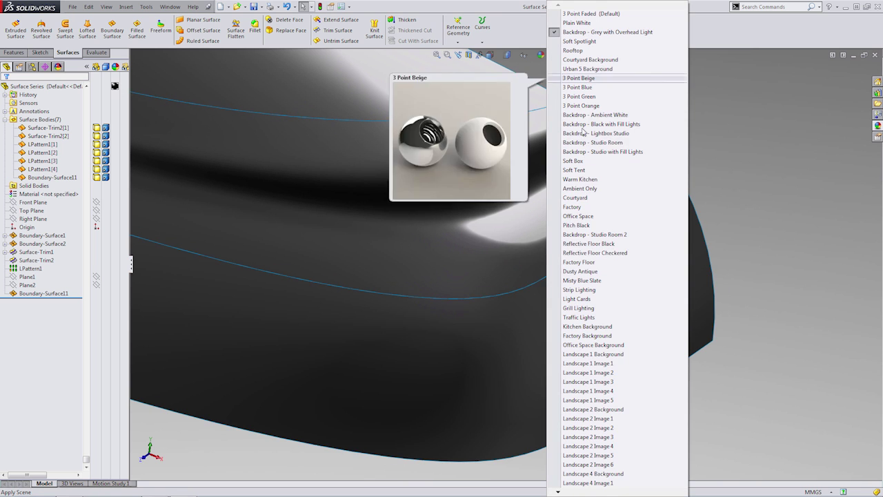
click(585, 299)
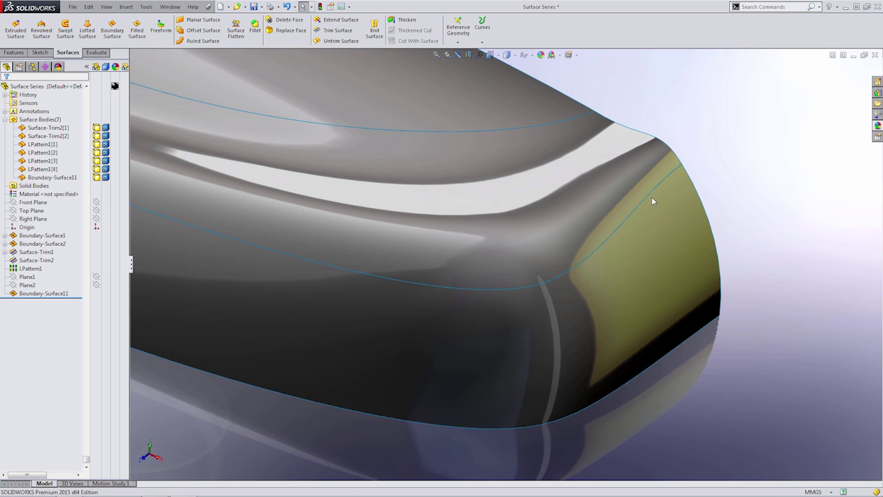
scroll(525, 290, down, 3)
middle_drag(523, 293, 511, 276)
scroll(524, 299, down, 2)
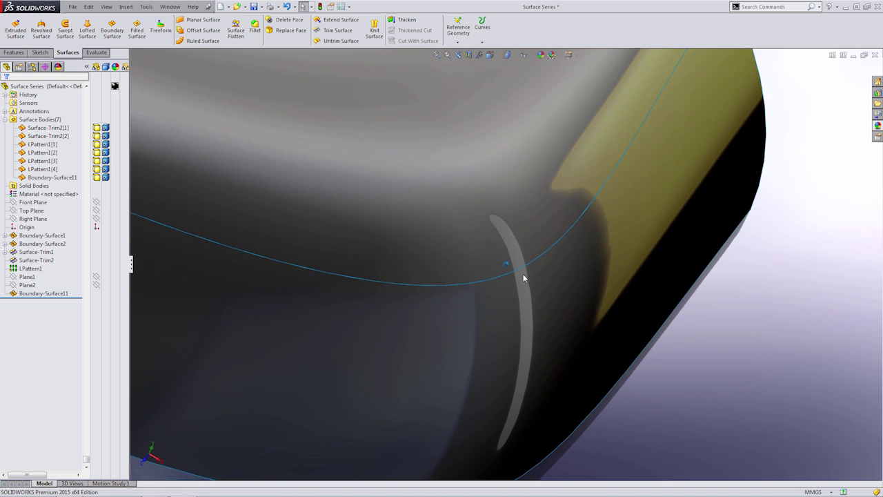
scroll(505, 234, down, 1)
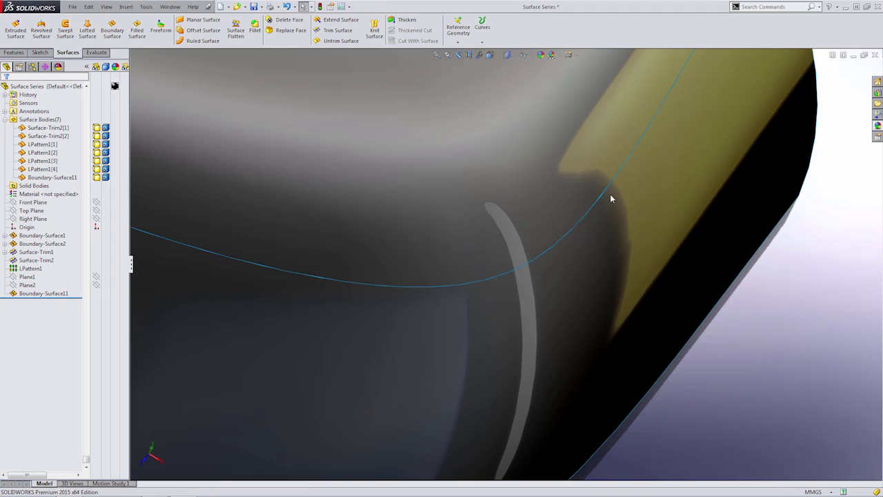
mouse_move(610, 194)
middle_down()
mouse_move(611, 221)
mouse_move(565, 213)
middle_up()
scroll(607, 225, up, 2)
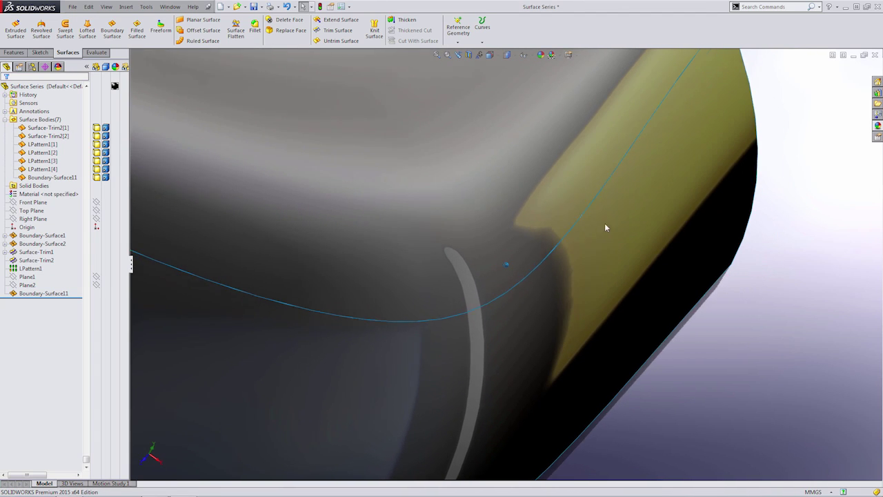
scroll(504, 235, up, 5)
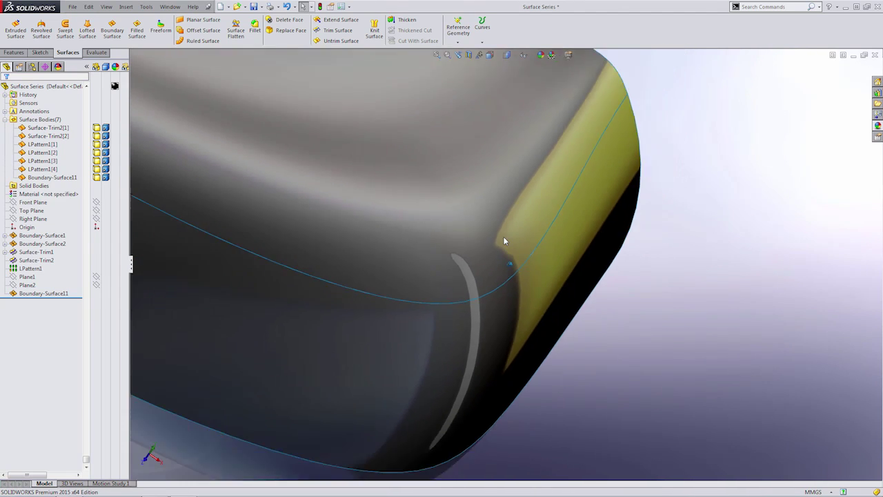
Examine the corner reflections in the Top view and from a slightly tilted angle.
key(ctrl+5)
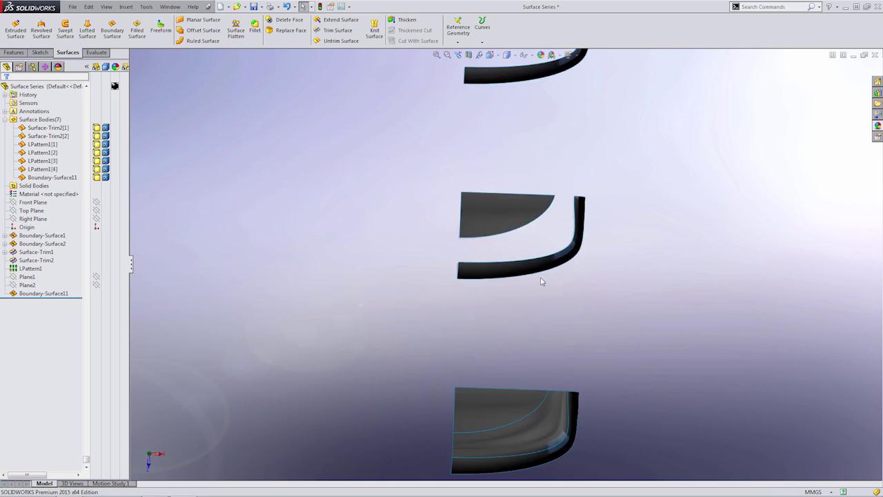
scroll(540, 409, down, 8)
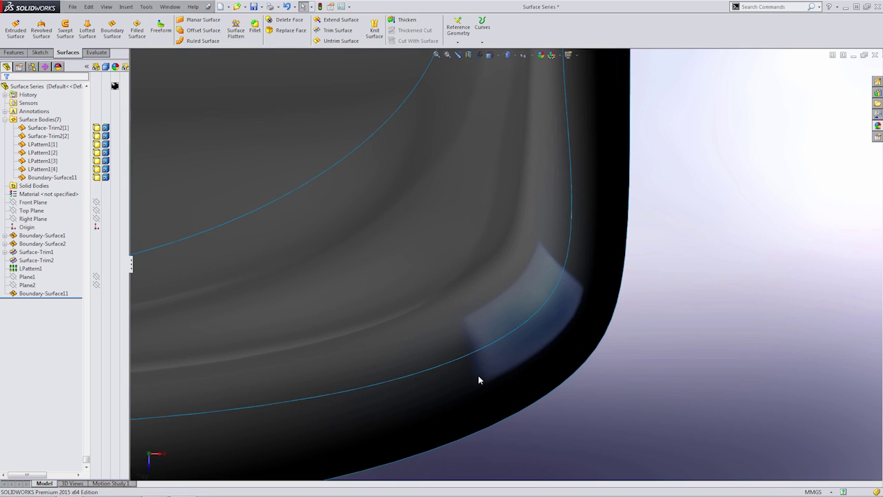
scroll(544, 255, up, 2)
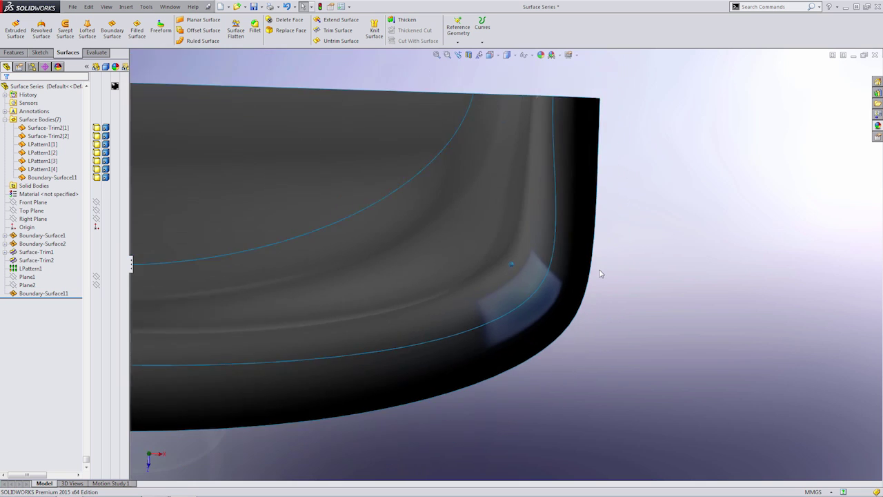
middle_drag(601, 274, 607, 279)
Change the continuity of Edge-Curvature<1> in Boundary-Surface11 to Tangency To Face and accept the edit.
click(51, 291)
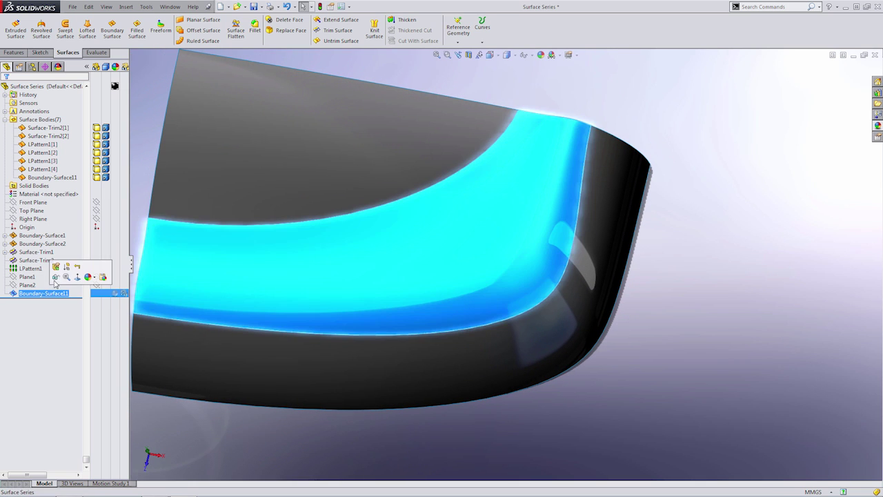
click(57, 274)
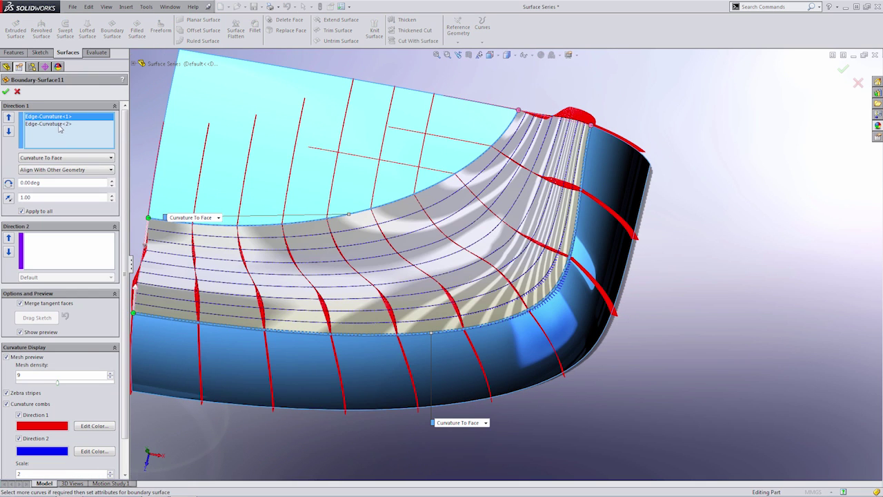
click(59, 125)
click(59, 116)
click(54, 158)
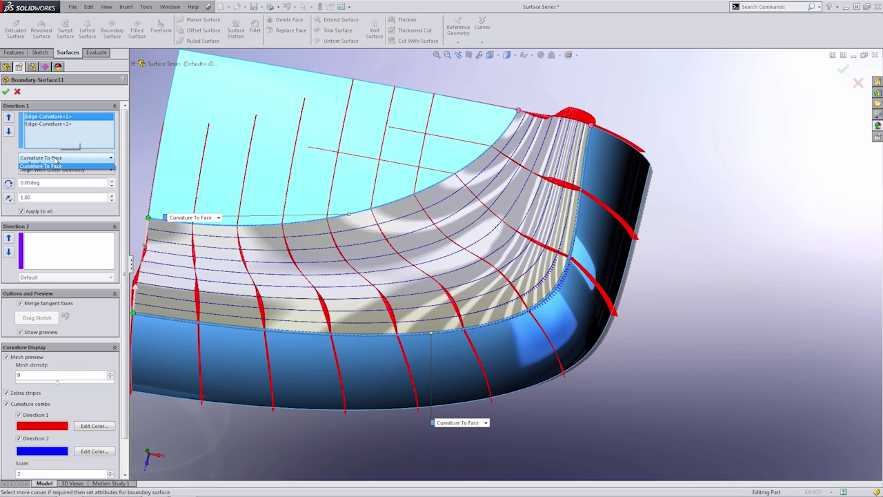
click(48, 181)
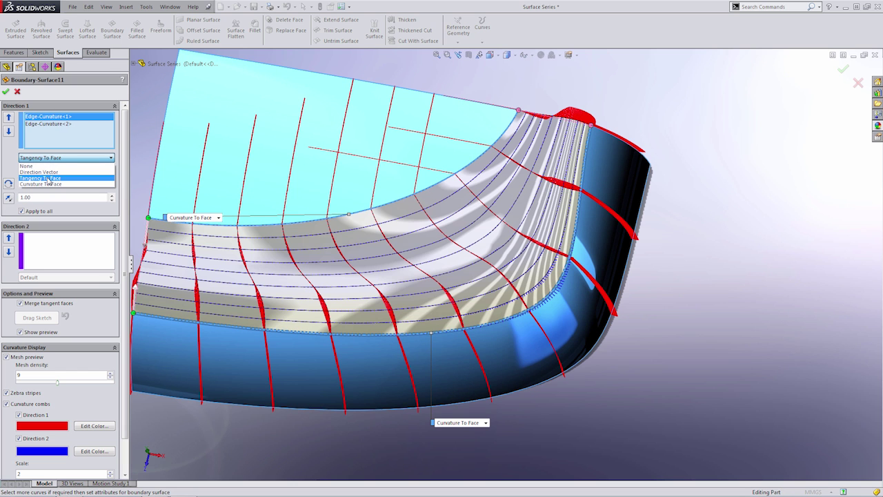
click(7, 92)
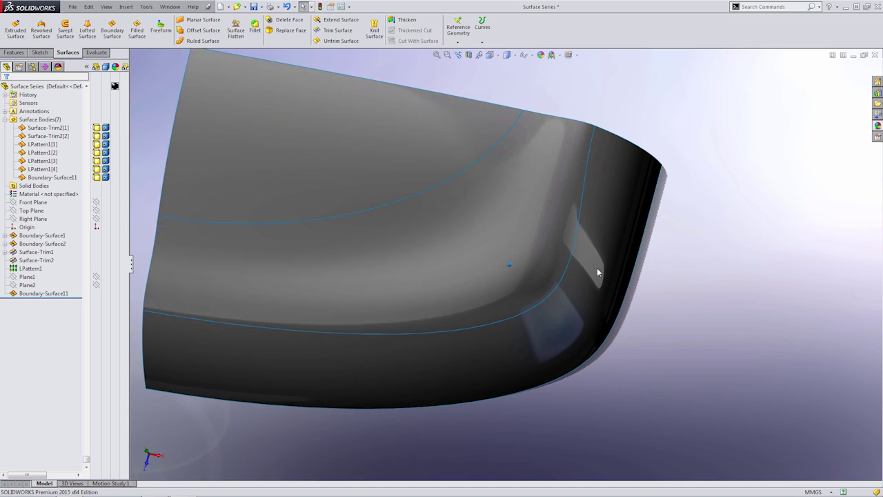
Inspect the reflections across the edited boundary surface's lower edge up close, including from the Top view.
scroll(582, 211, down, 3)
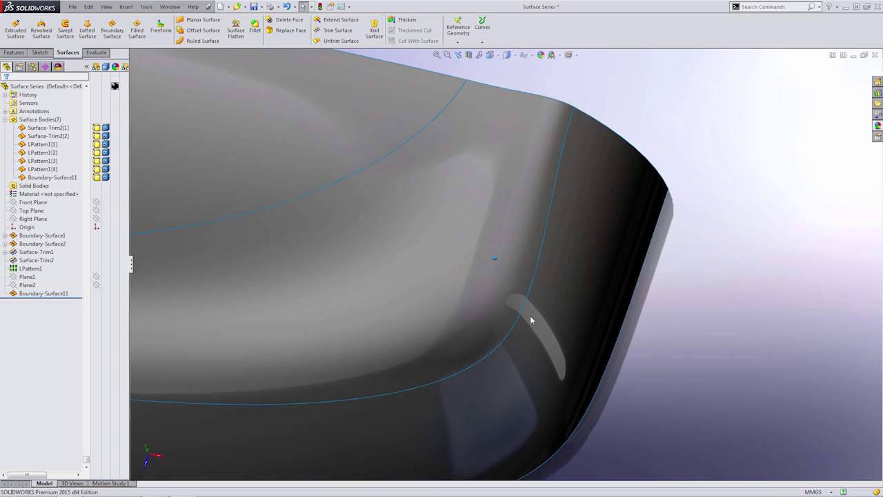
key(ctrl+5)
scroll(541, 425, down, 10)
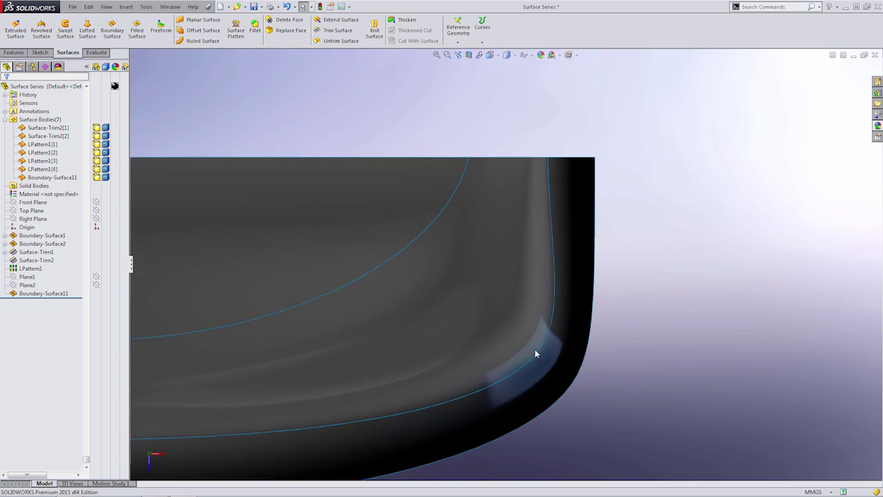
Change the continuity of Edge-Tangent<1> in Boundary-Surface11 to Curvature To Face and accept the edit.
scroll(552, 300, down, 2)
middle_drag(560, 295, 522, 326)
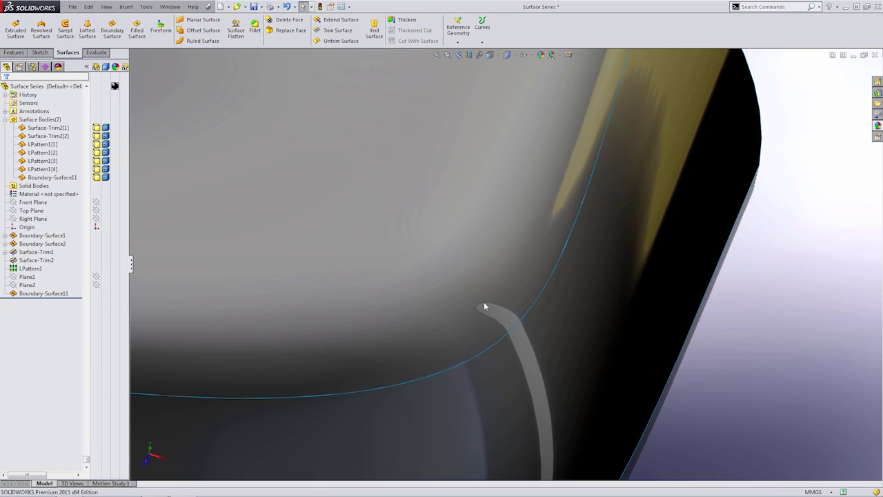
middle_drag(532, 321, 351, 312)
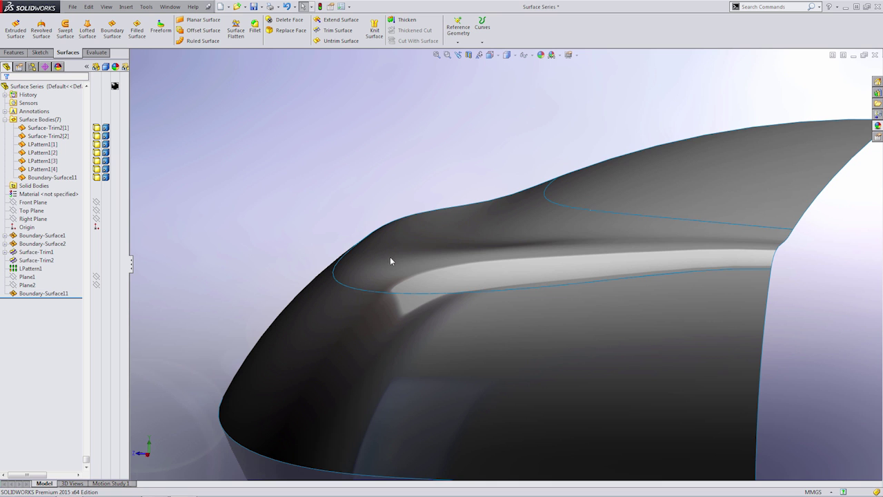
middle_drag(529, 227, 508, 258)
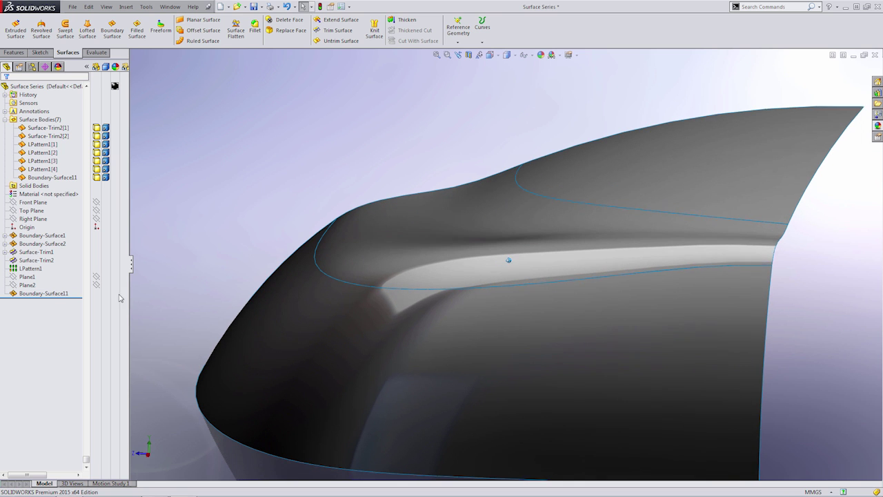
click(43, 293)
click(62, 268)
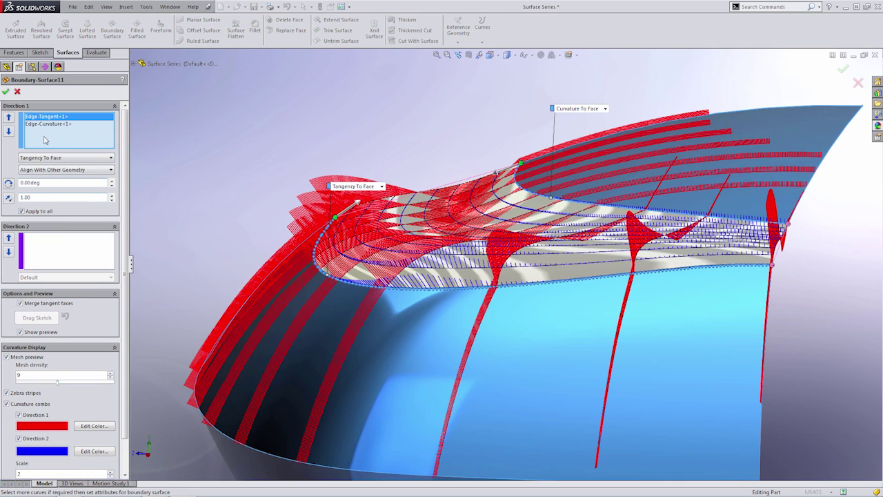
click(58, 158)
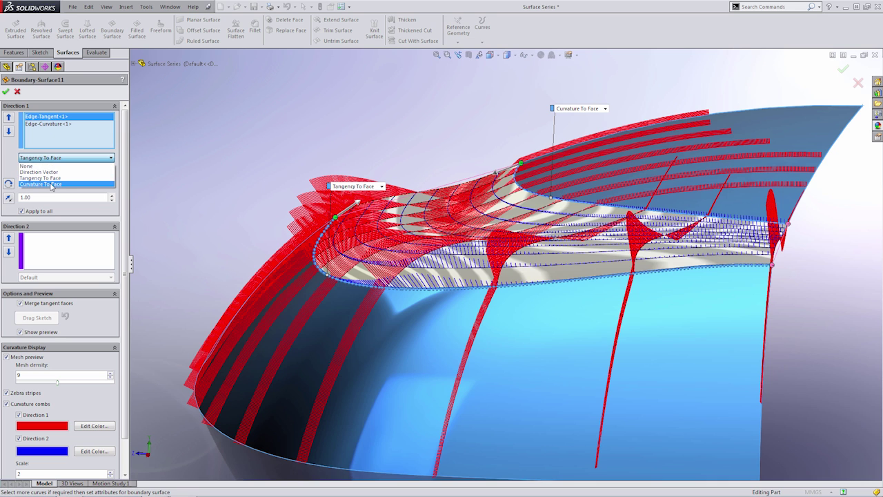
click(54, 185)
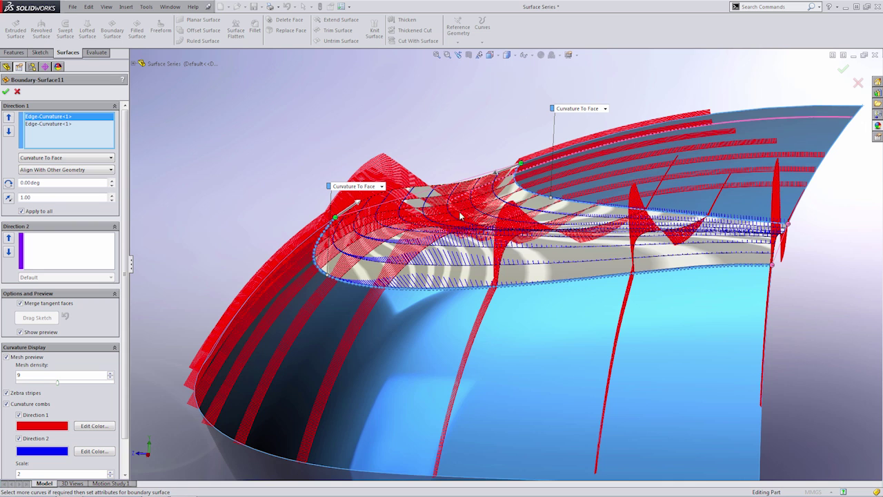
click(6, 92)
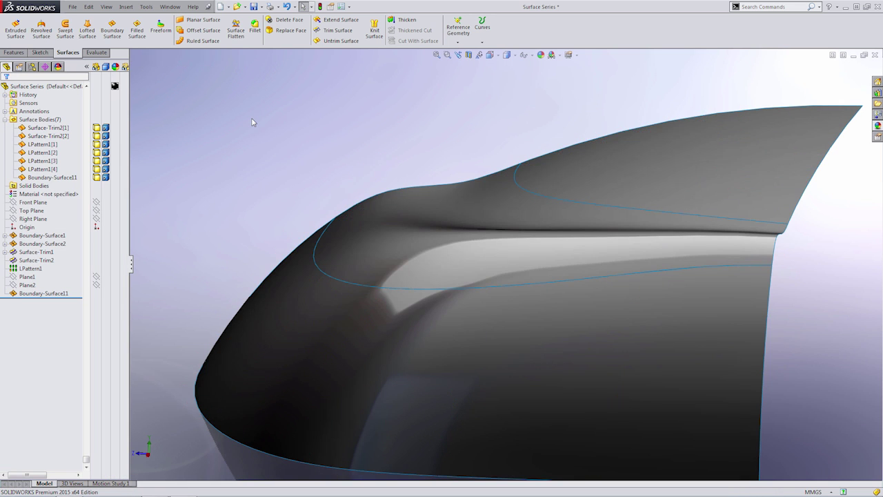
Inspect the reflections across the whole boundary surface from the isometric view, the Top view and several tilted angles.
key(ctrl+7)
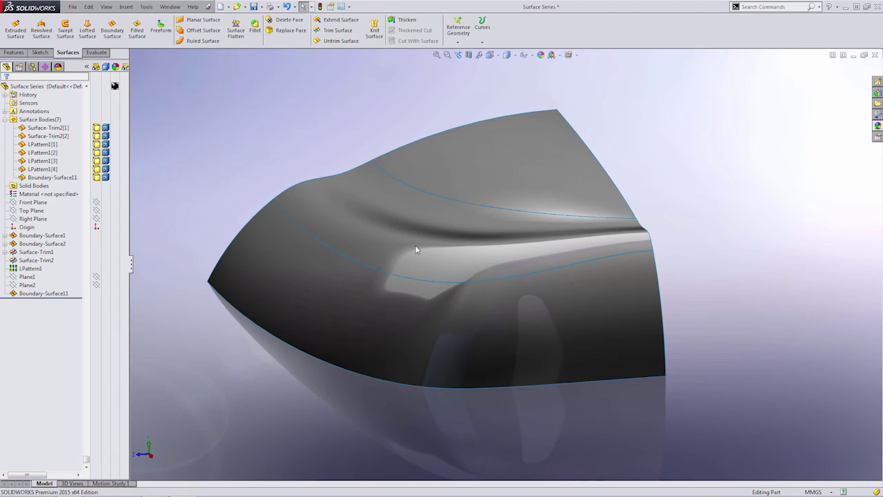
key(ctrl+5)
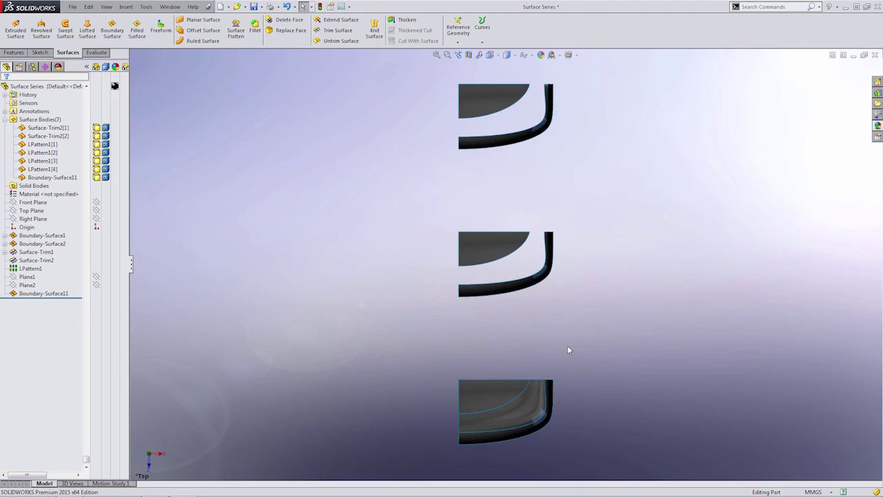
scroll(520, 439, down, 5)
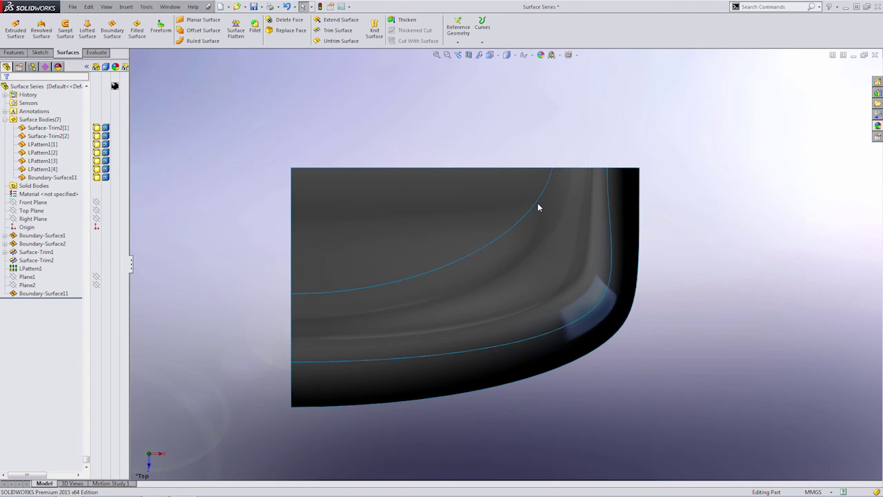
key(ctrl+shift+z)
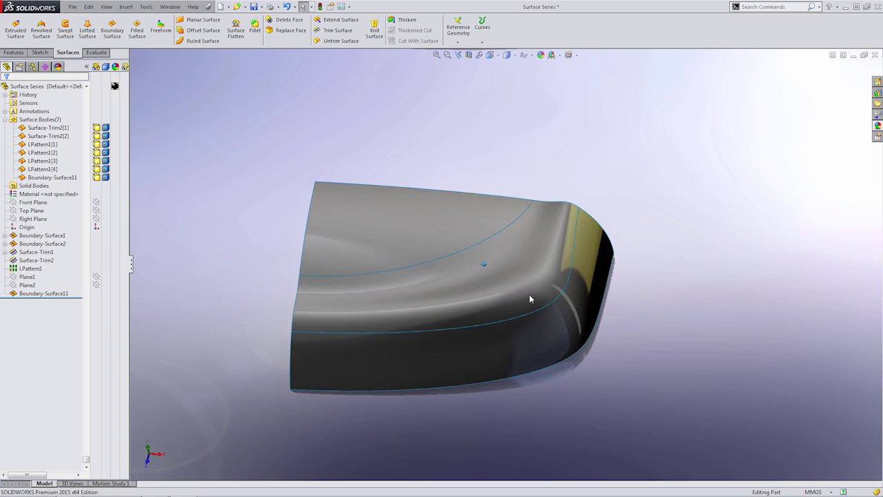
key(ctrl+shift+z)
key(ctrl+shift+z)
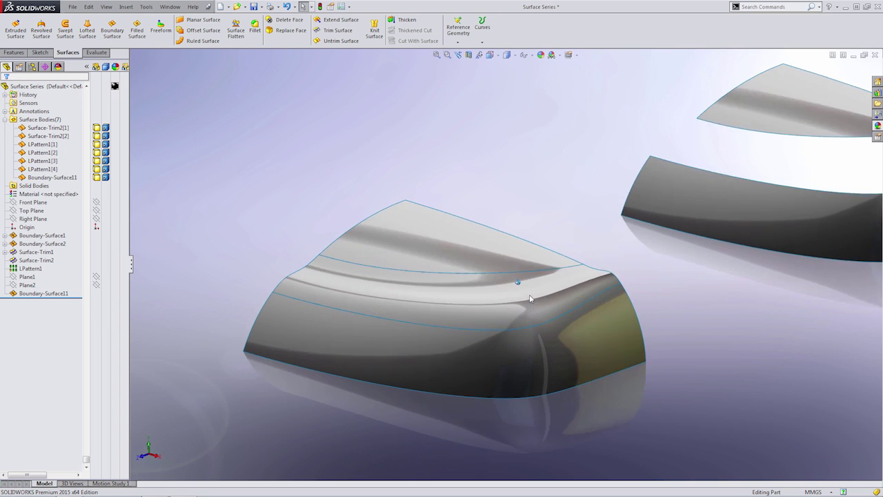
key(ctrl+shift+z)
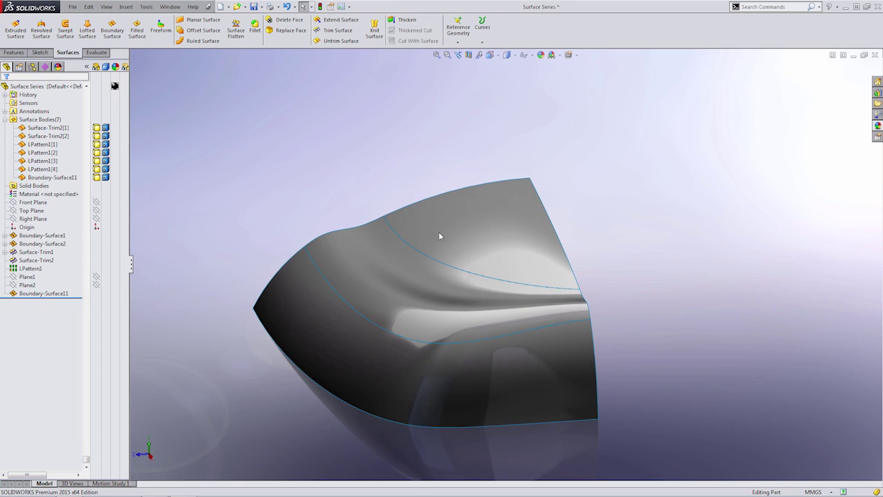
middle_drag(336, 262, 346, 276)
key(Right)
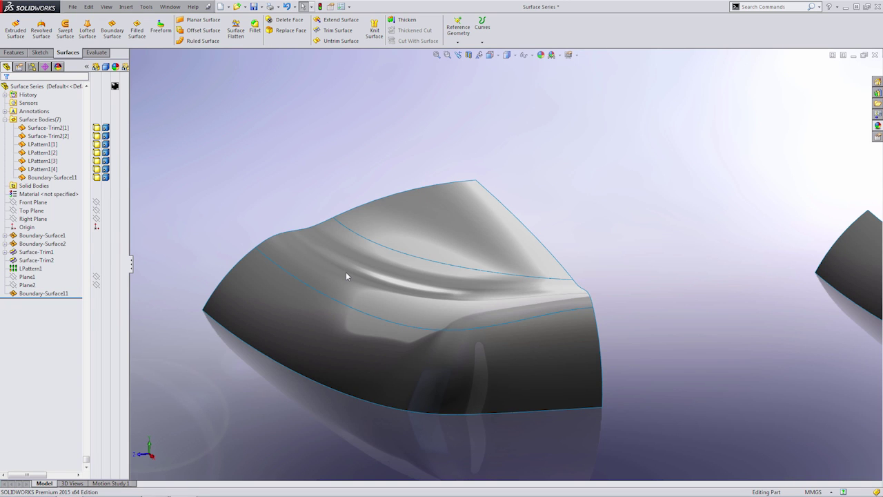
scroll(398, 260, up, 1)
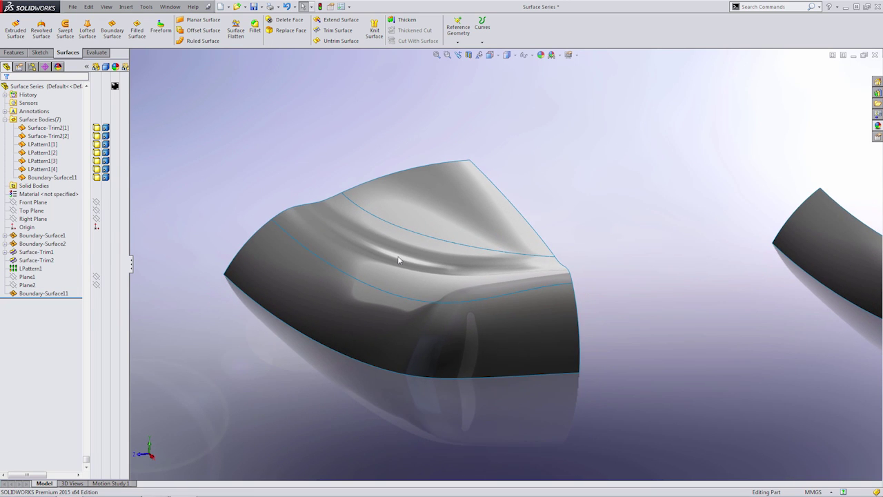
key(ctrl+shift+z)
Mirror the surface bodies LPattern1[4], Boundary-Surface11 and LPattern1[2] about Plane2.
click(25, 285)
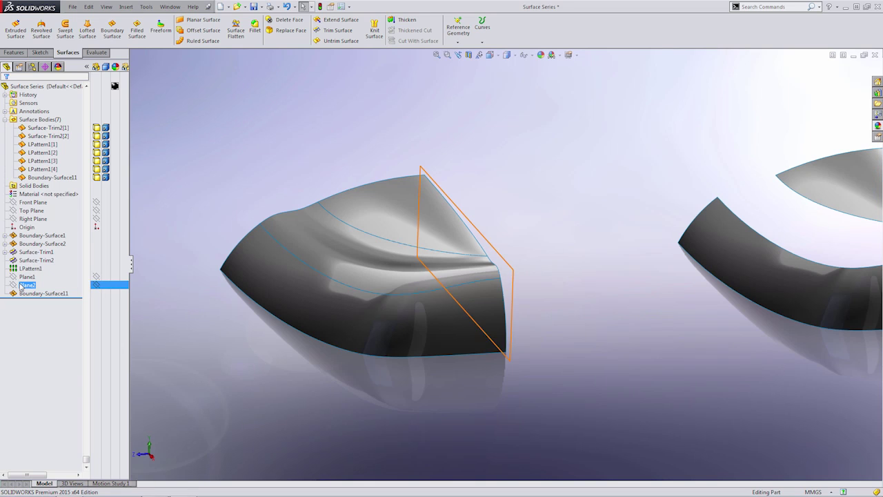
click(14, 52)
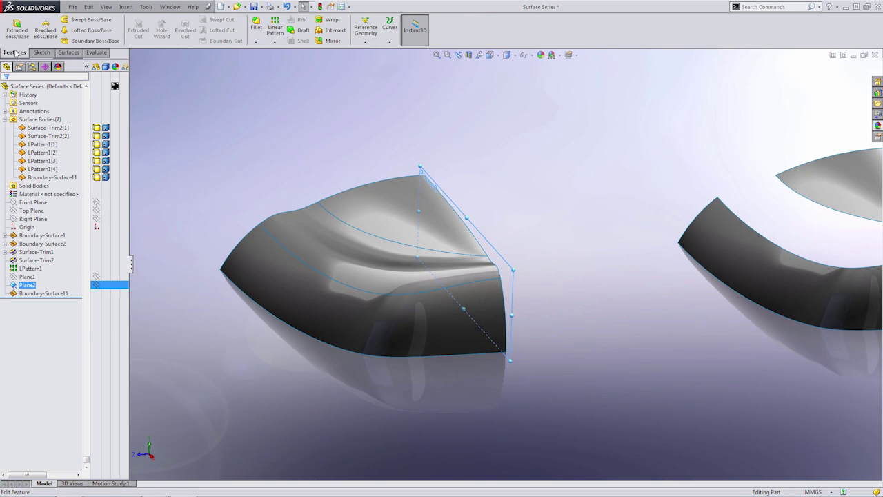
click(330, 40)
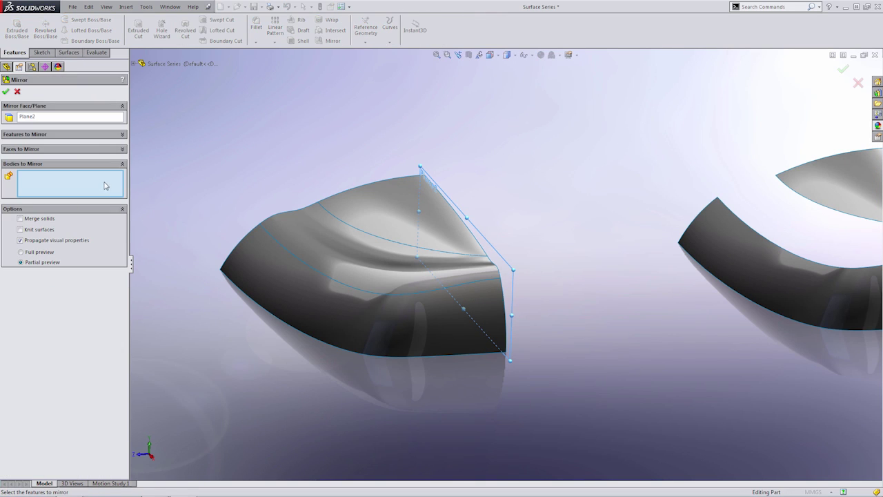
click(369, 216)
click(367, 250)
click(350, 308)
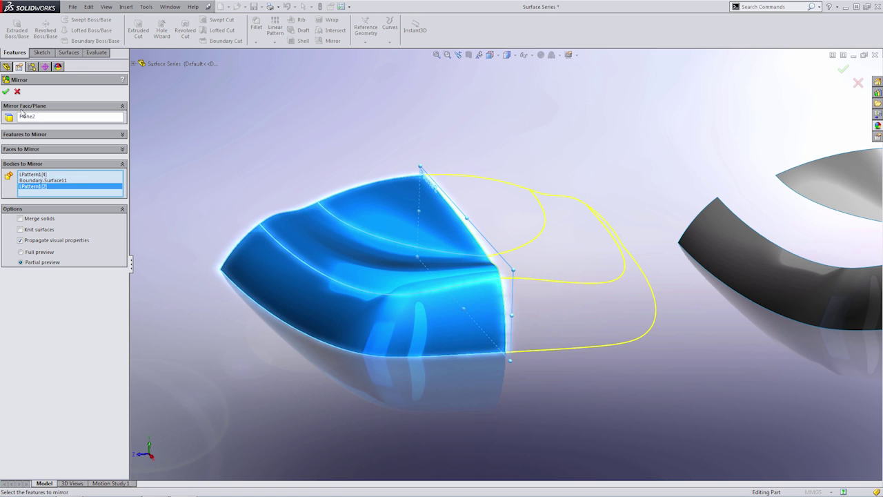
click(6, 91)
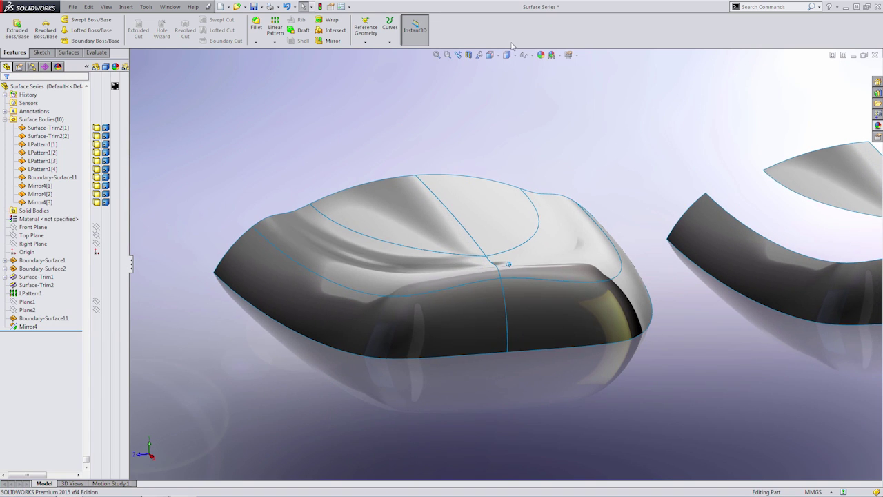
Display the model shaded without edges and examine the reflections where the mirrored halves meet.
click(507, 55)
click(509, 80)
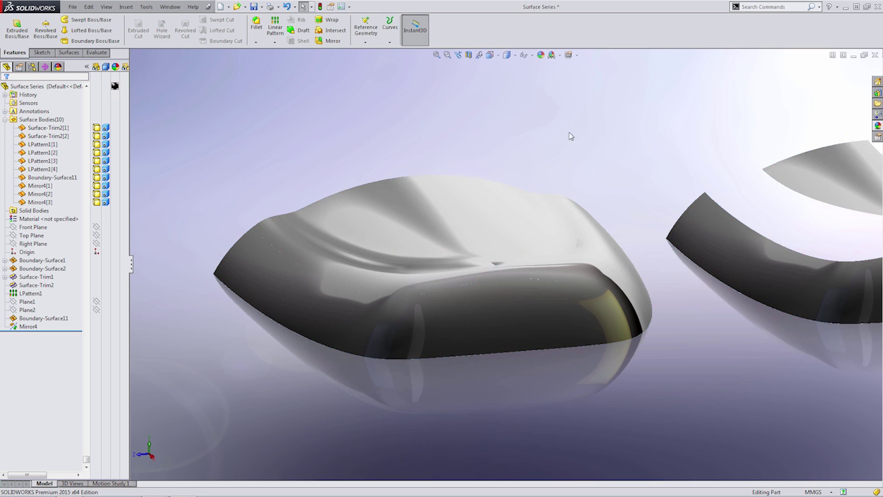
scroll(496, 266, down, 8)
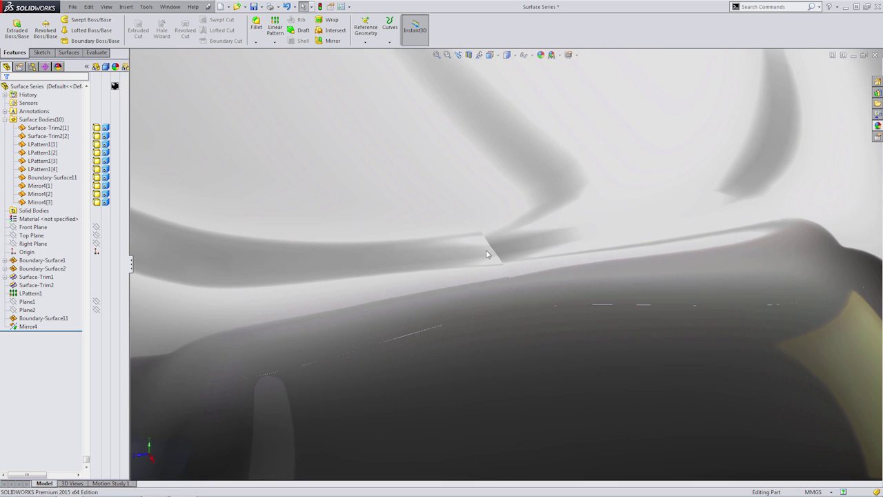
scroll(513, 250, up, 4)
click(558, 319)
mouse_move(451, 310)
middle_down()
mouse_move(538, 301)
mouse_move(450, 312)
middle_up()
Highlight the mirrored upper surface to locate its boundary, then clear the selection and examine the mirror seam's reflections up close.
click(495, 172)
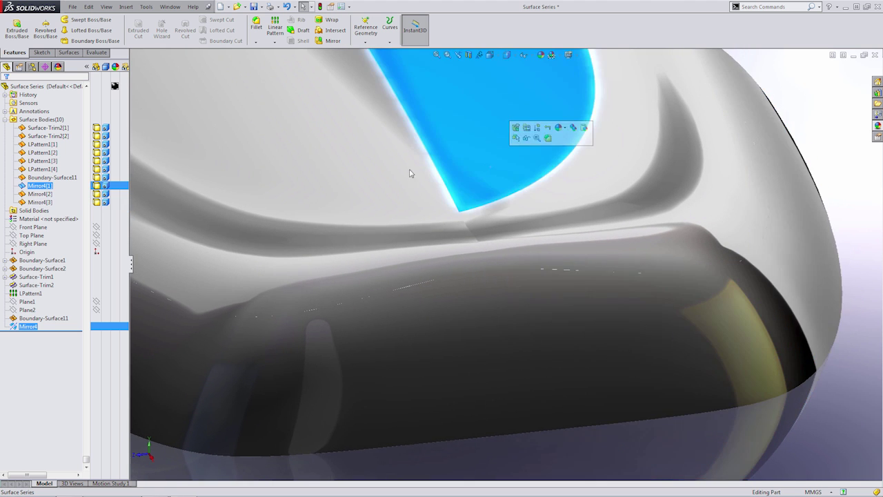
middle_drag(428, 184, 473, 187)
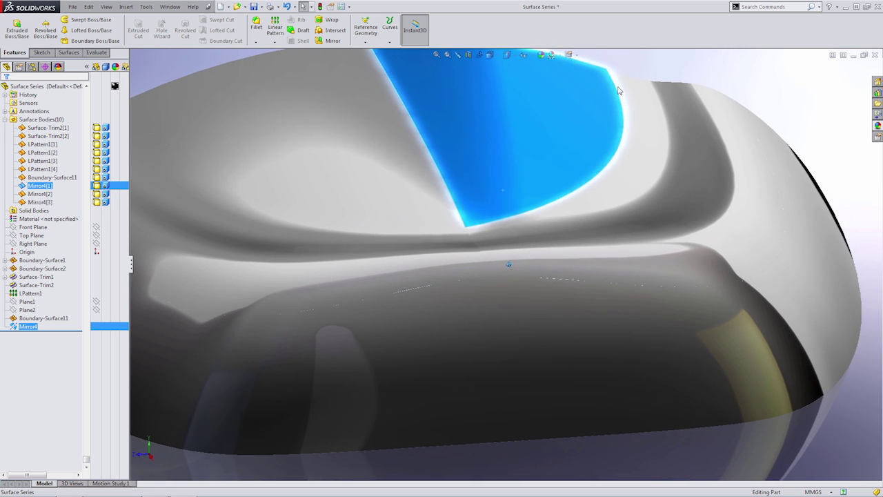
click(639, 57)
middle_drag(461, 224, 484, 253)
scroll(485, 254, up, 3)
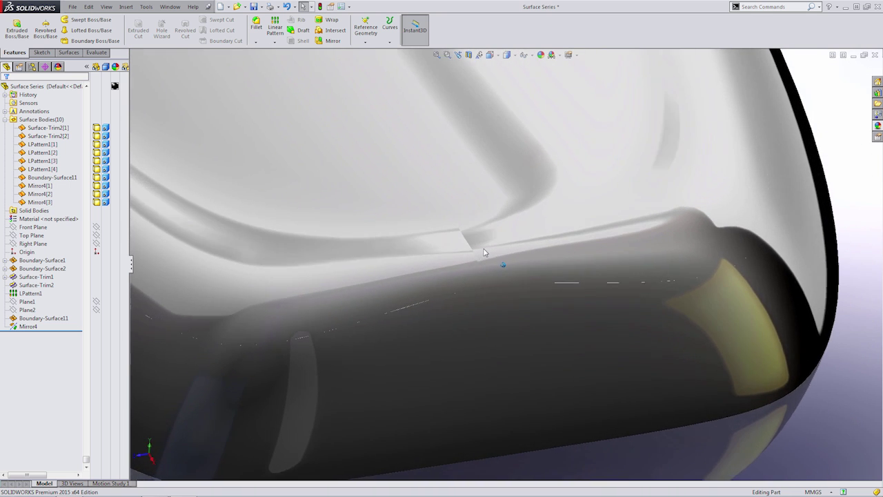
scroll(536, 249, down, 5)
scroll(507, 254, down, 2)
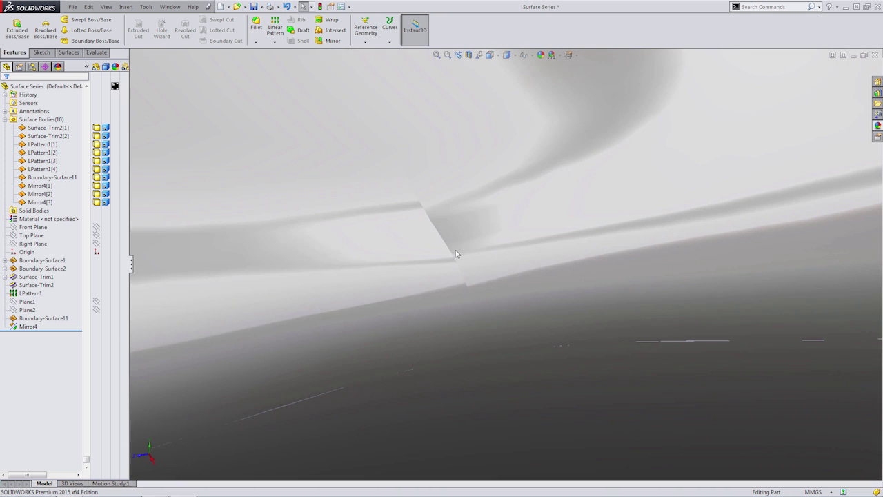
Examine the mirror seam in the Top view, briefly highlighting Boundary-Surface11 to identify its end edge.
key(ctrl+5)
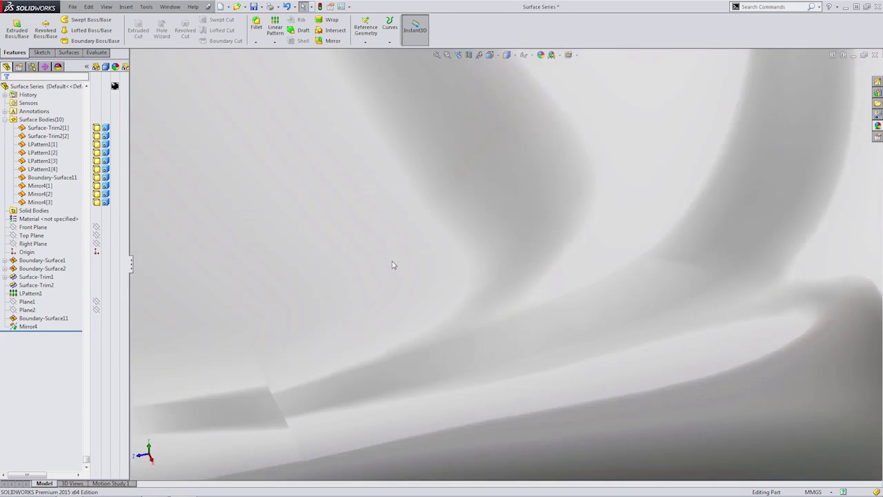
scroll(528, 374, down, 8)
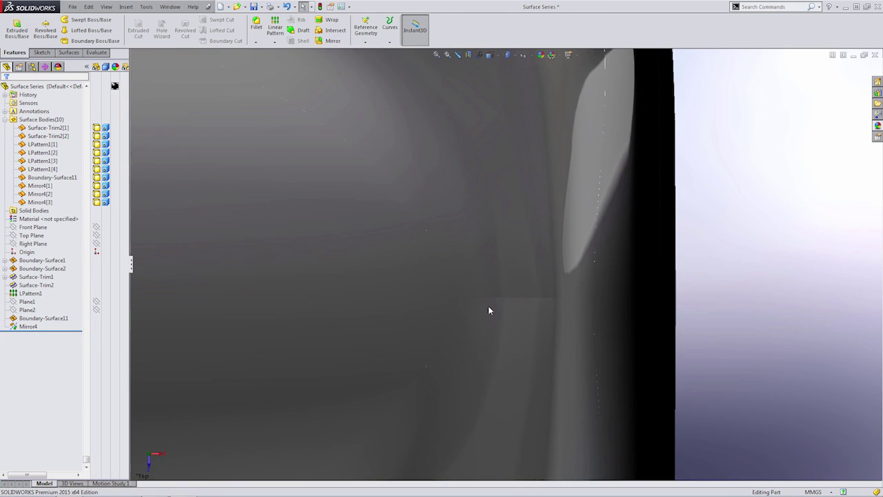
click(570, 319)
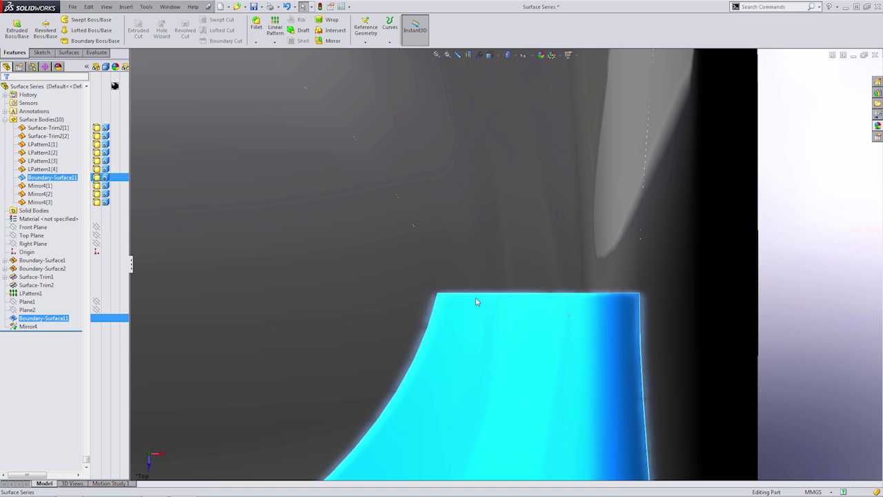
click(845, 302)
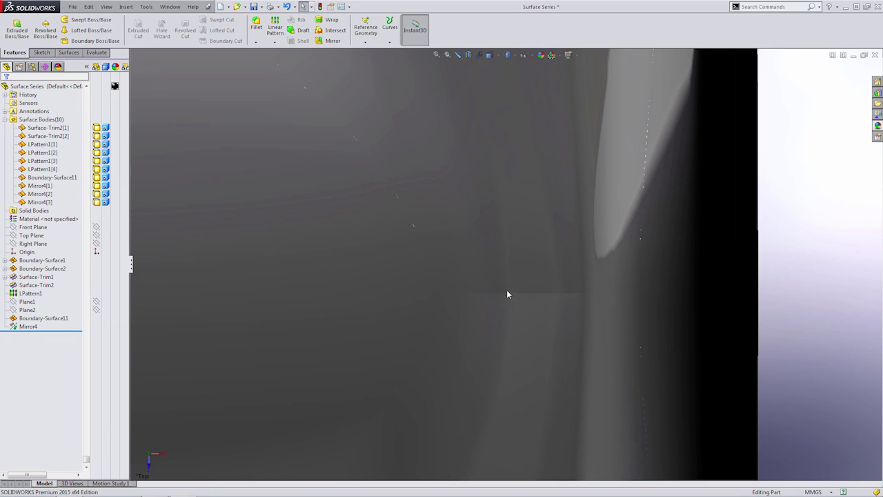
Inspect the mirror seam from tilted angles and highlight Boundary-Surface11 to view its full extent.
scroll(564, 295, up, 8)
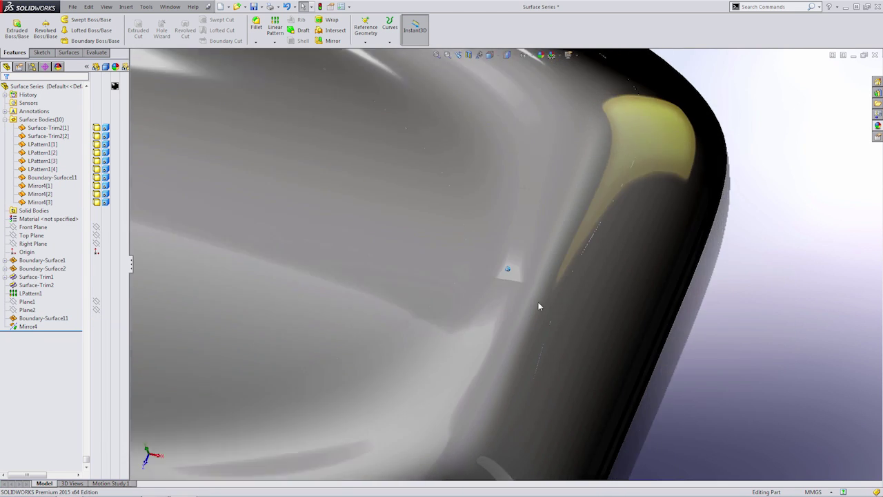
scroll(535, 309, down, 8)
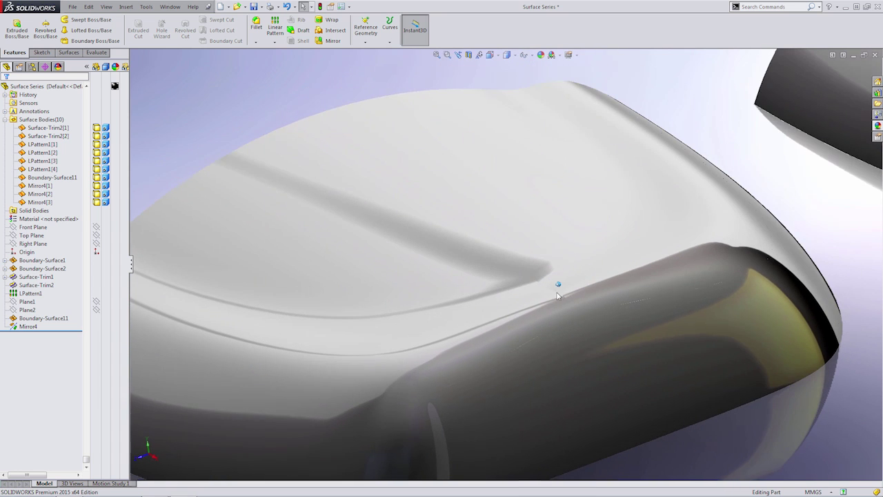
middle_drag(547, 303, 556, 299)
scroll(551, 299, down, 1)
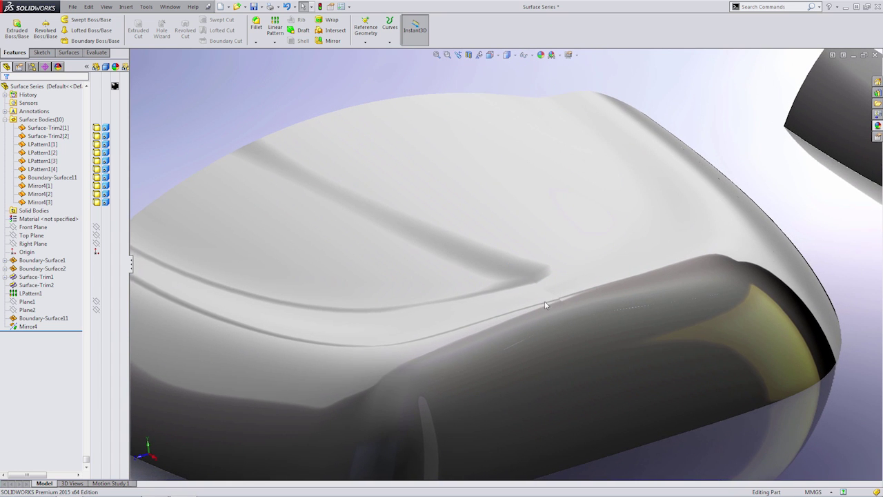
click(504, 284)
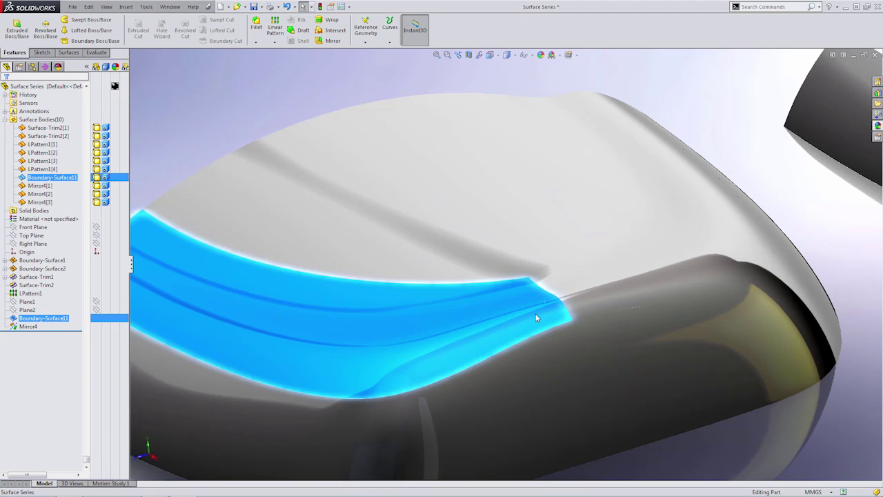
middle_drag(535, 313, 268, 278)
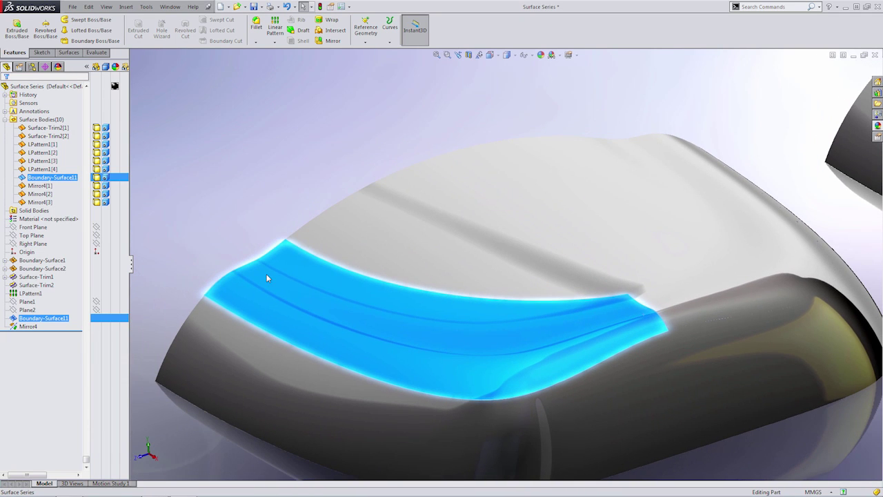
Mirror the six connected surface bodies, LPattern1[4], Boundary-Surface11, LPattern1[2] and the three Mirror4 bodies, about the Right Plane.
click(230, 240)
click(32, 244)
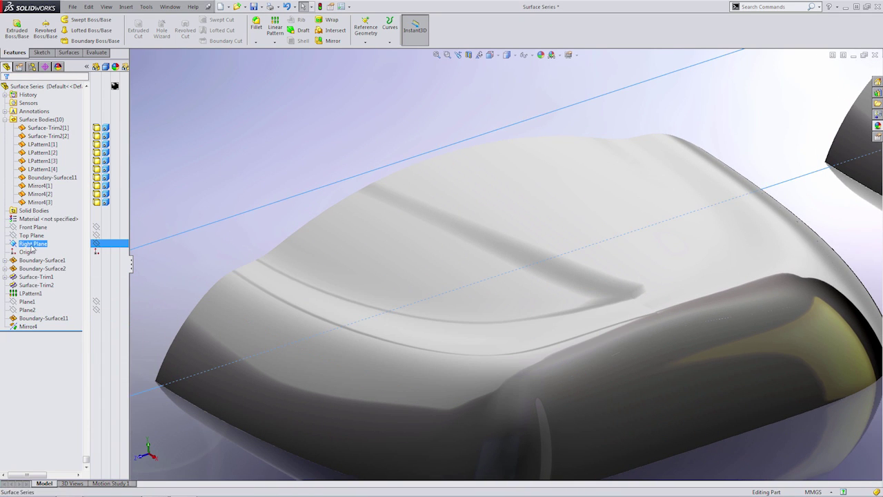
click(331, 41)
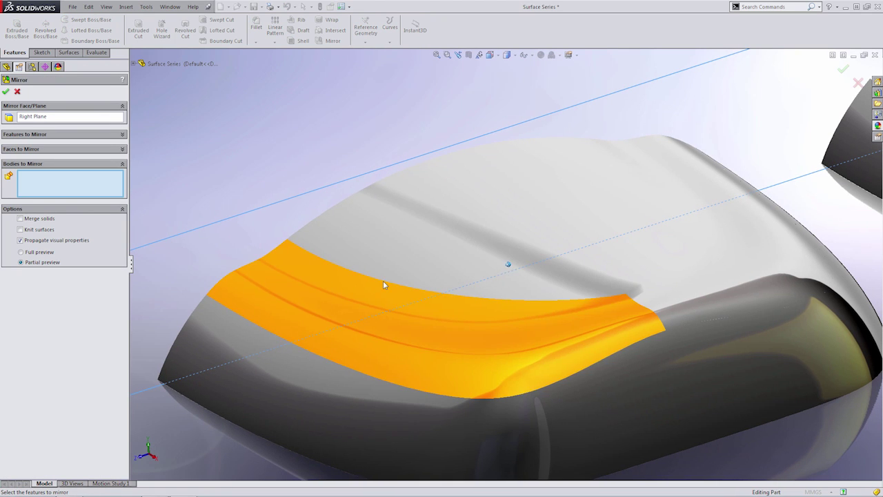
click(394, 274)
click(300, 349)
click(300, 349)
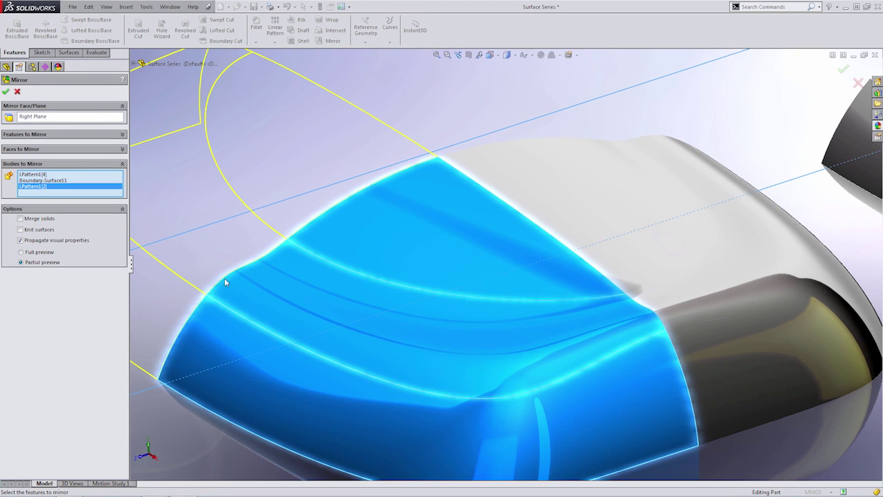
click(563, 174)
click(741, 260)
click(782, 331)
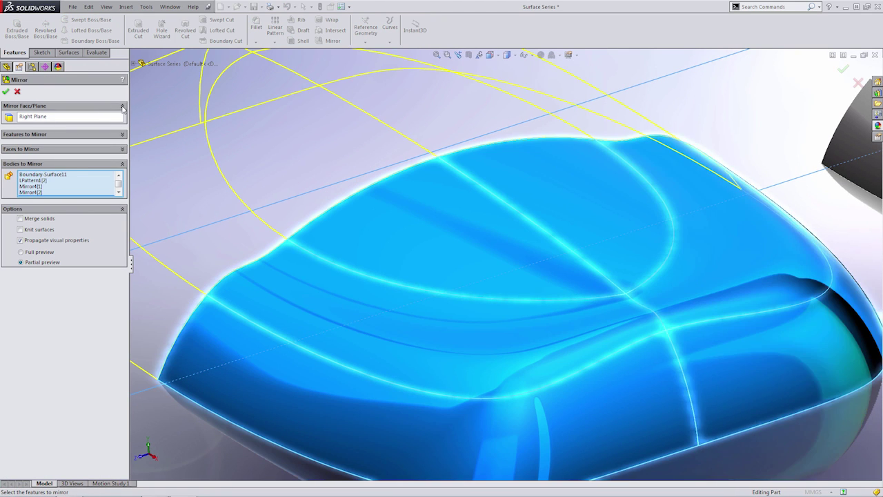
click(5, 91)
Examine the reflections up close where the surfaces meet along the new Right Plane mirror seam.
key(ctrl+5)
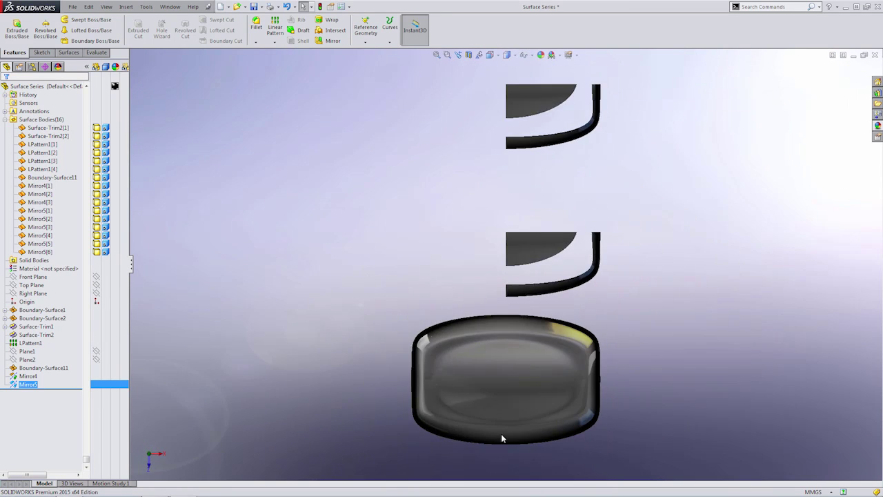
scroll(511, 403, down, 3)
middle_drag(508, 365, 448, 303)
click(468, 329)
scroll(457, 339, down, 2)
click(304, 408)
scroll(448, 307, down, 3)
scroll(448, 307, down, 6)
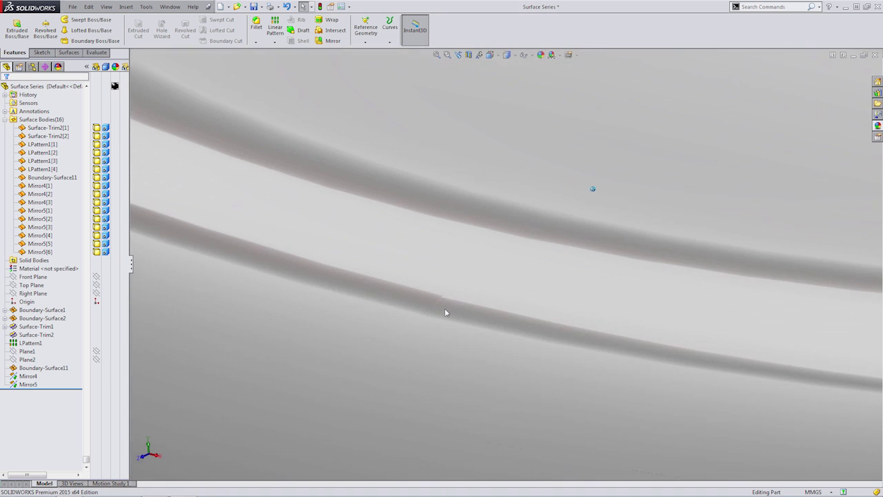
scroll(453, 297, down, 2)
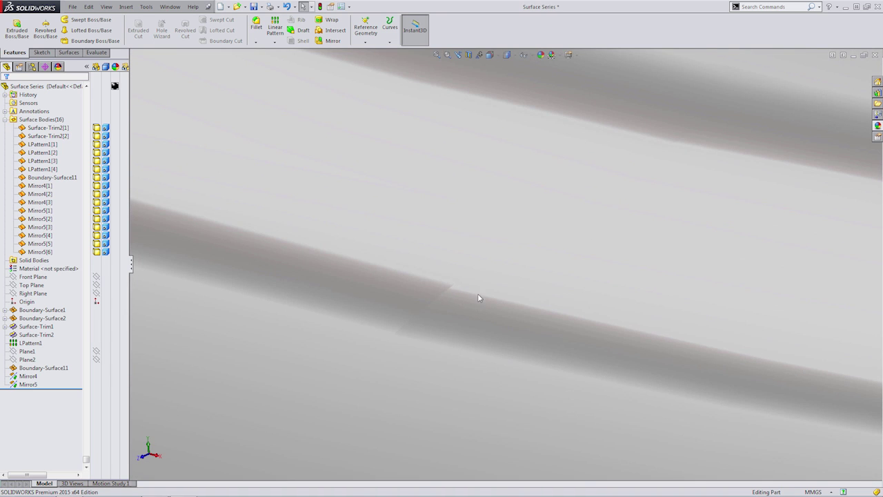
Inspect the complete mirrored shape from the Top view and a tilted angle, briefly highlighting Boundary-Surface11 to identify its extent.
key(ctrl+5)
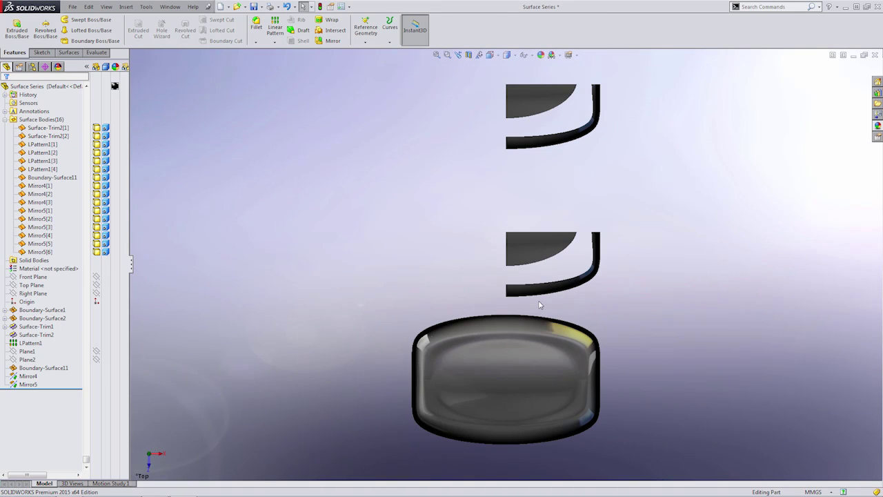
scroll(516, 440, down, 2)
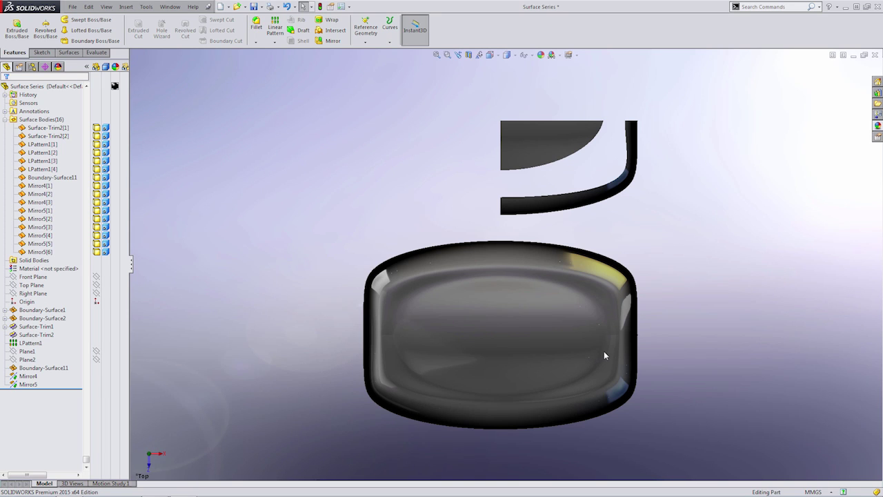
click(606, 412)
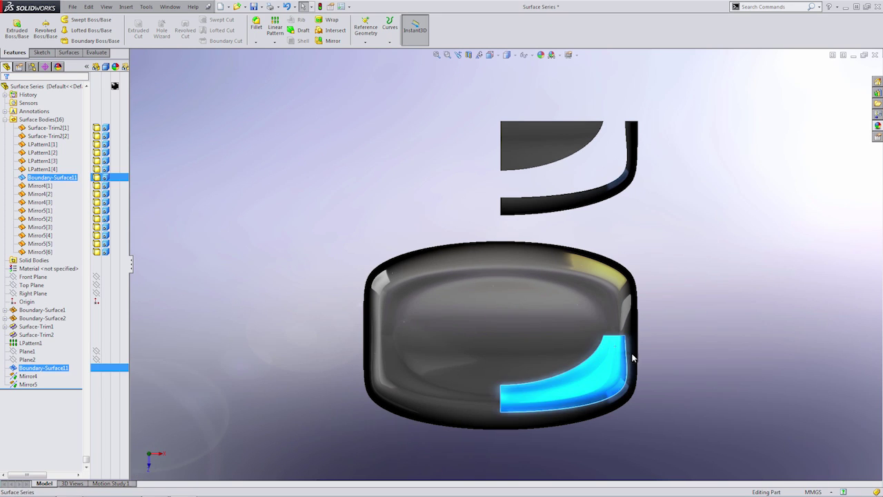
click(716, 402)
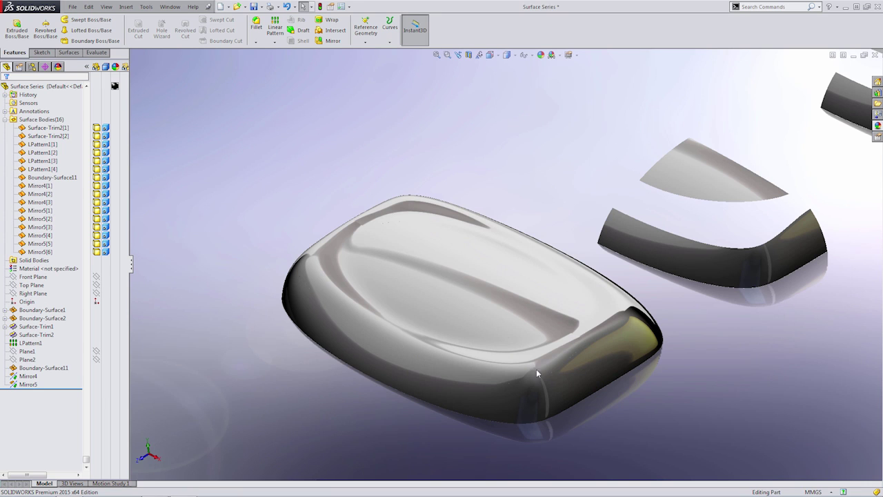
key(Left)
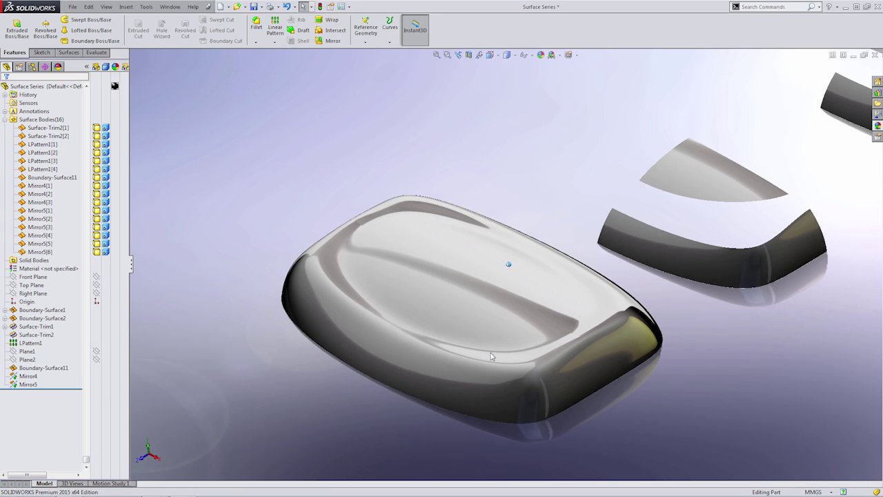